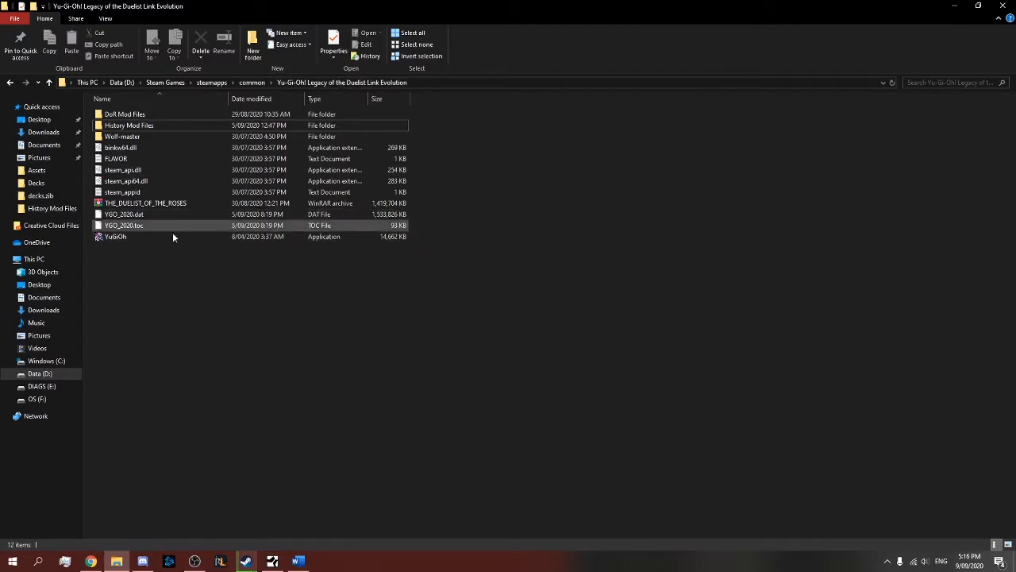
- Look inside the DoR Mod Files folder, then return to the Yu-Gi-Oh! Legacy of the Duelist Link Evolution folder
left_click(138, 203)
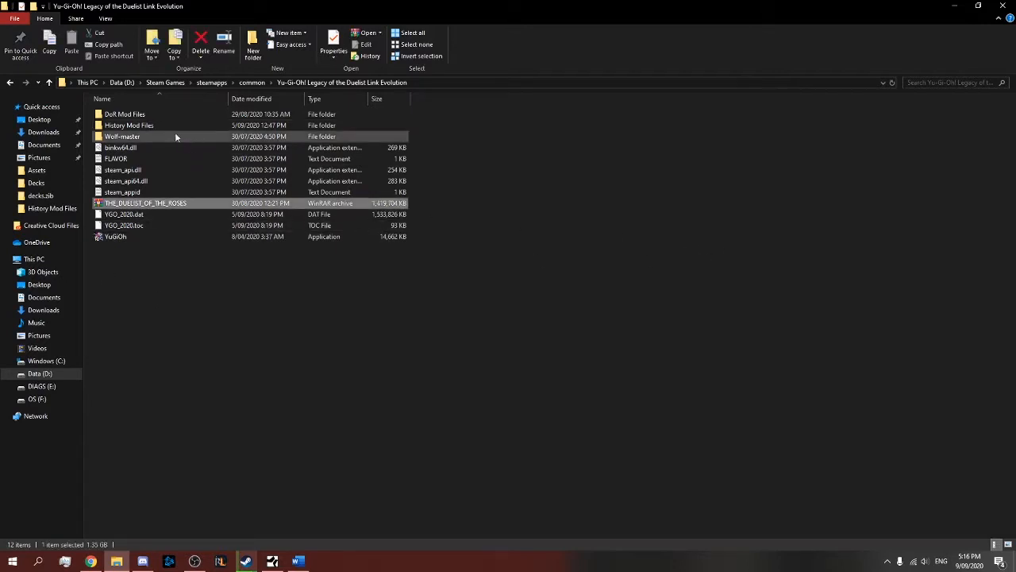
double_click(134, 114)
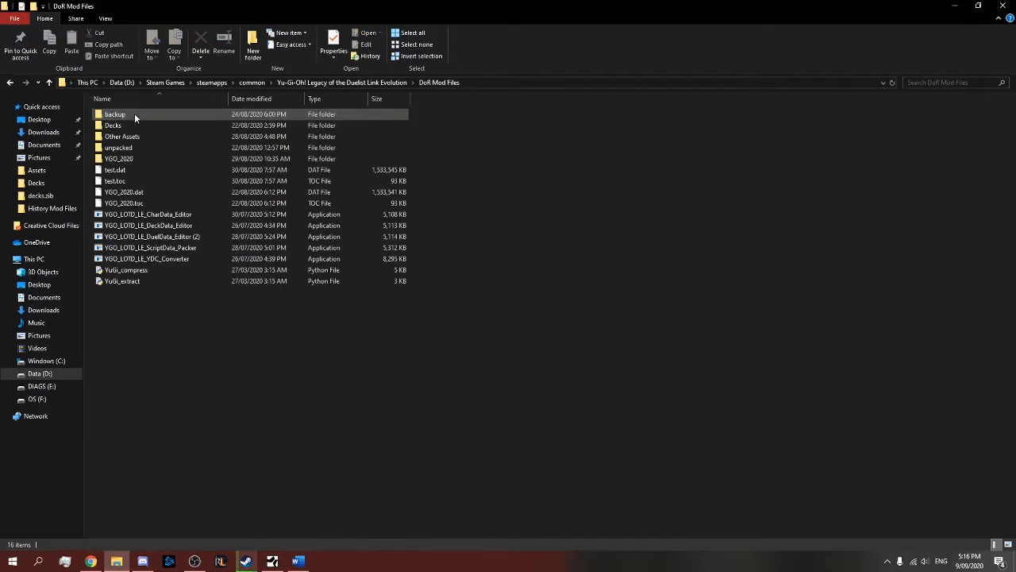
left_click(375, 82)
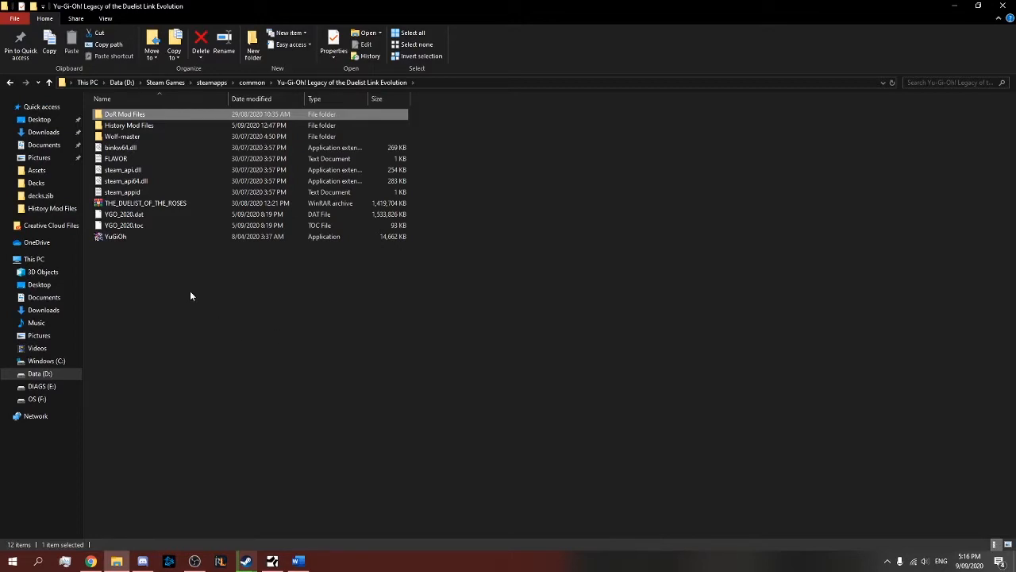
- View the YDC deck files in History Mod Files\YGO_2020\decks.zib, then return to the History Mod Files folder
double_click(149, 125)
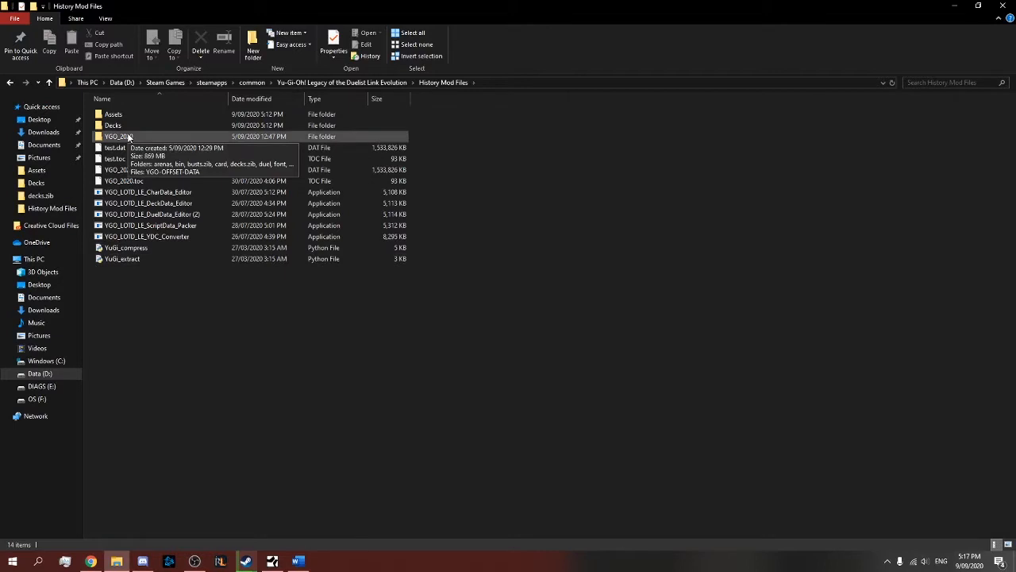
double_click(119, 136)
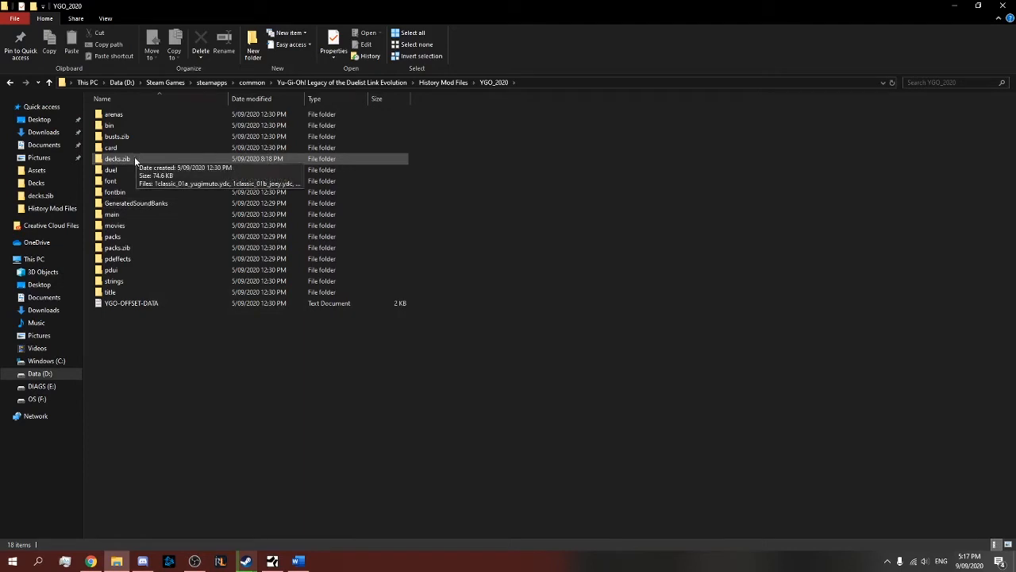
double_click(135, 157)
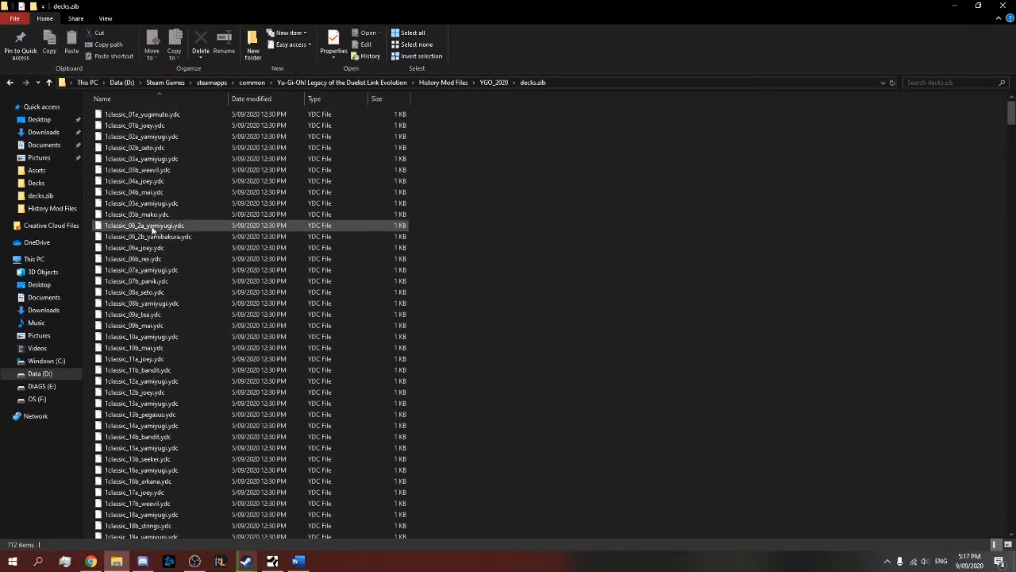
left_click(120, 115)
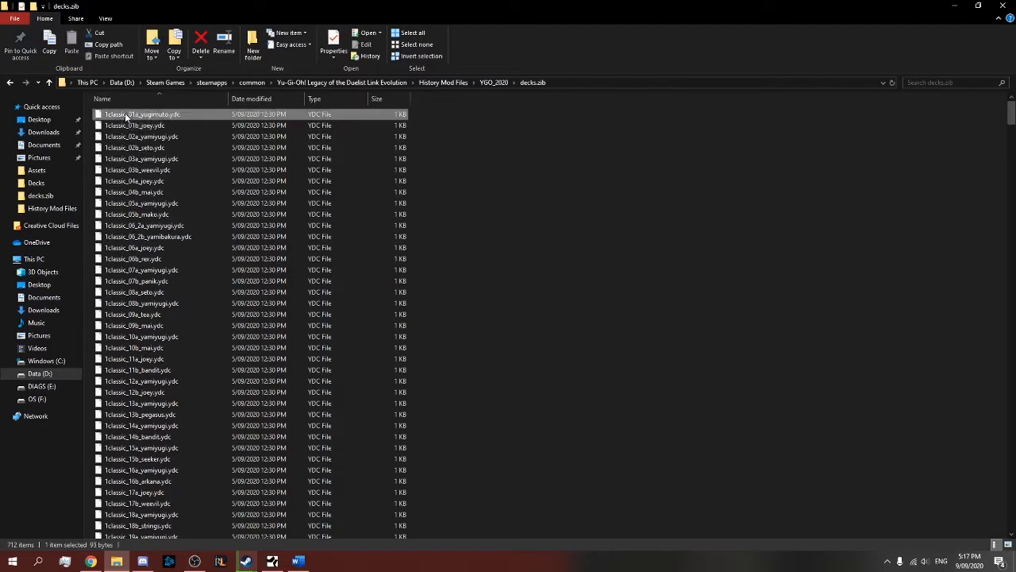
left_click(135, 125)
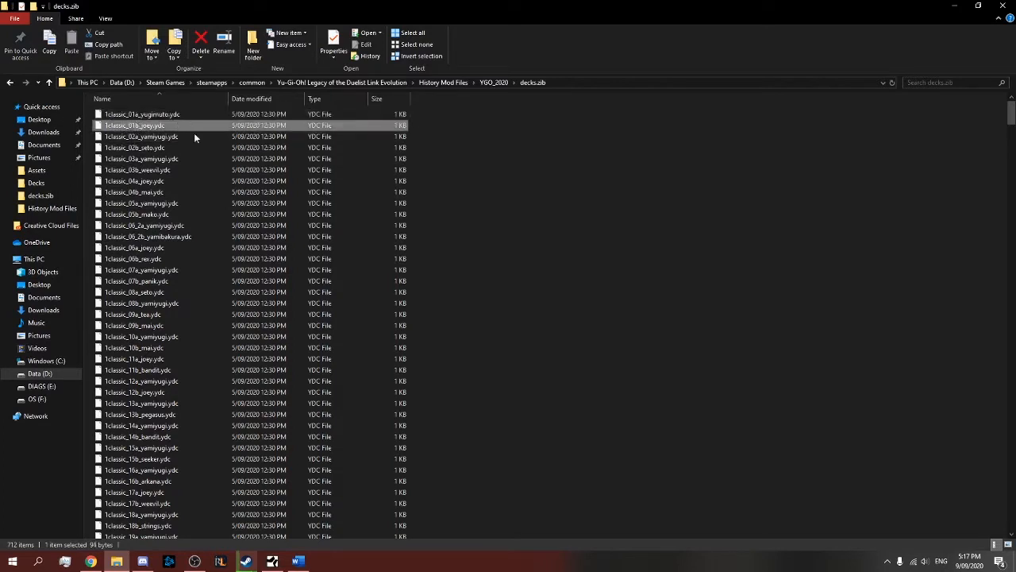
left_click(451, 82)
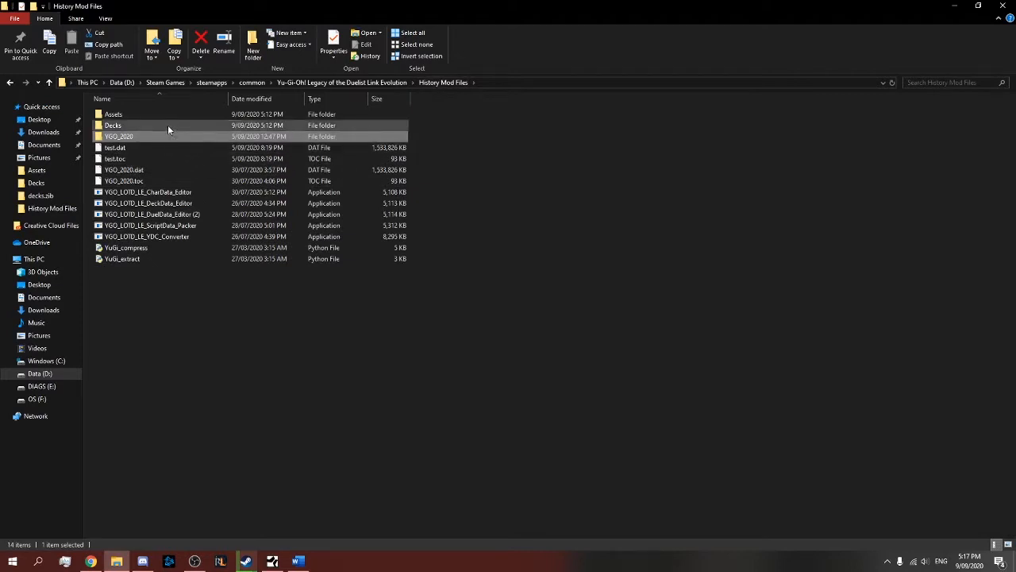
mouse_move(167, 124)
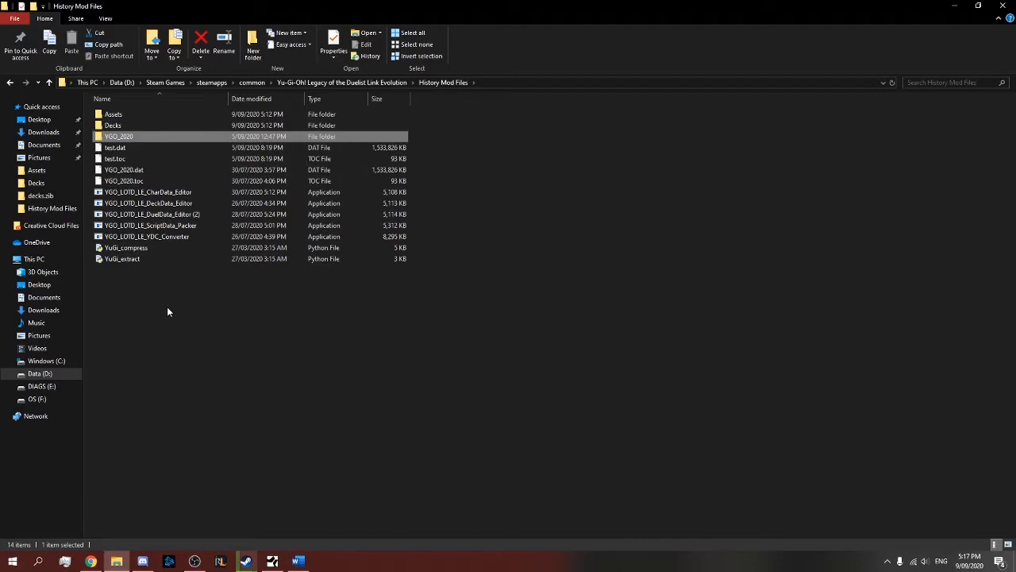
- Launch YGO_LOTD_LE_YDC_Converter and load 4zexal_03a_yuma.ydc from YGO_2020\decks.zib for YDC to TXT conversion
double_click(189, 237)
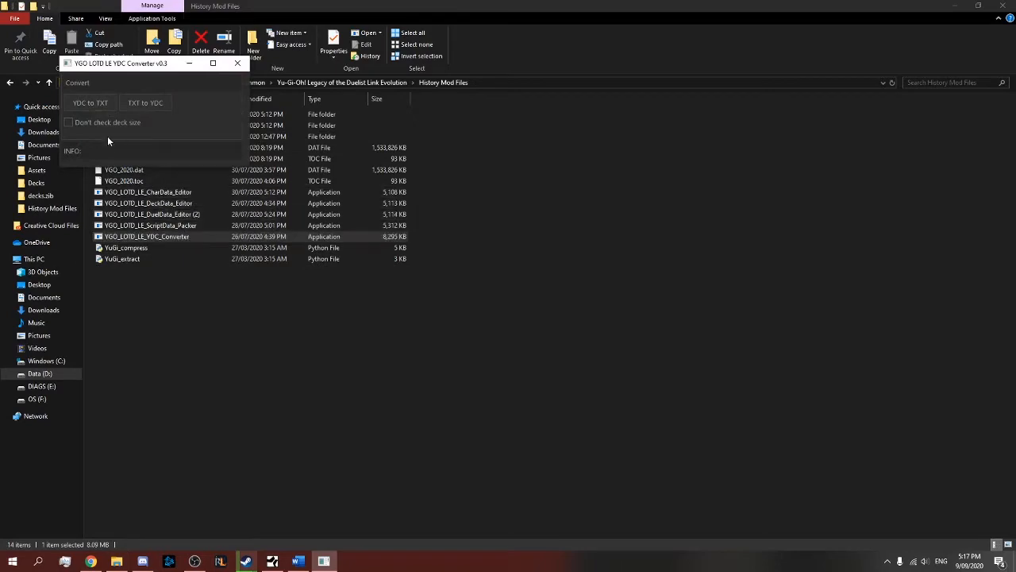
left_click(93, 104)
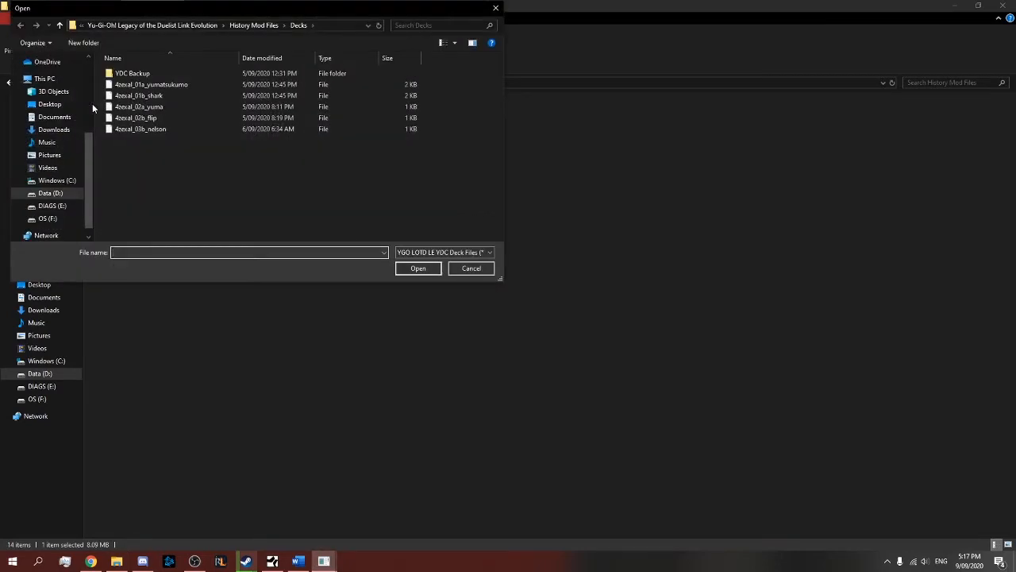
left_click(254, 25)
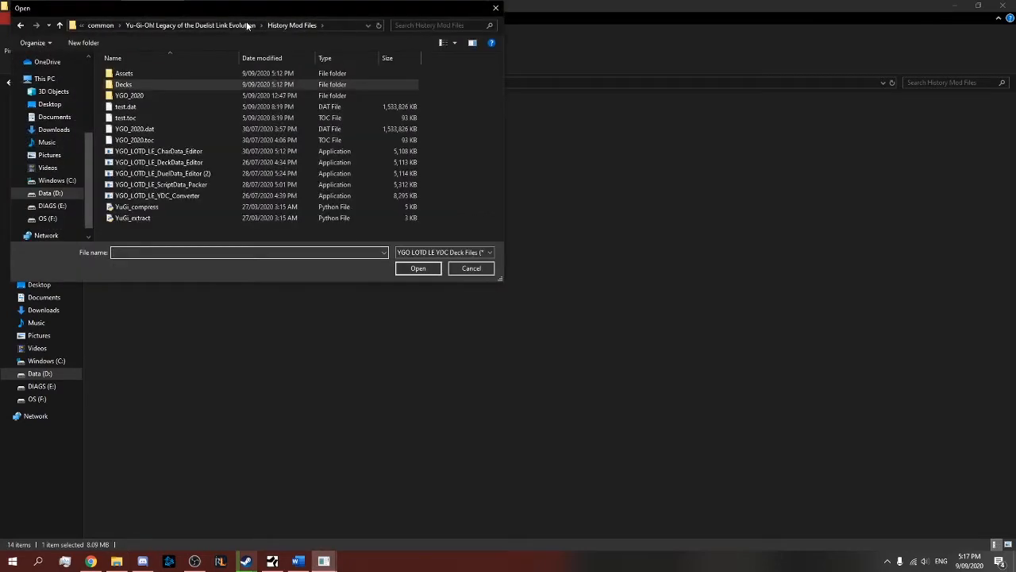
double_click(175, 96)
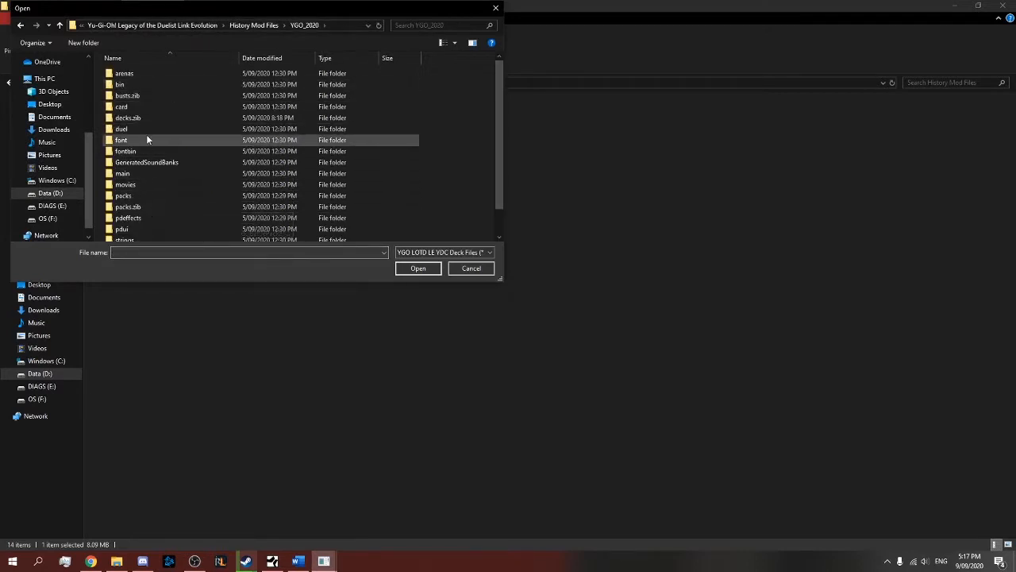
double_click(143, 117)
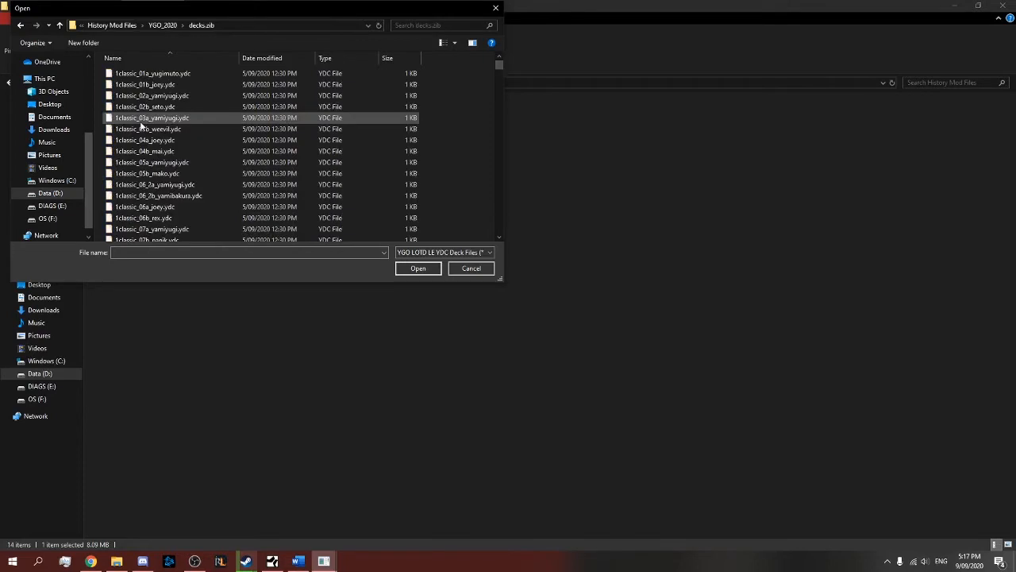
left_click(142, 120)
key("4")
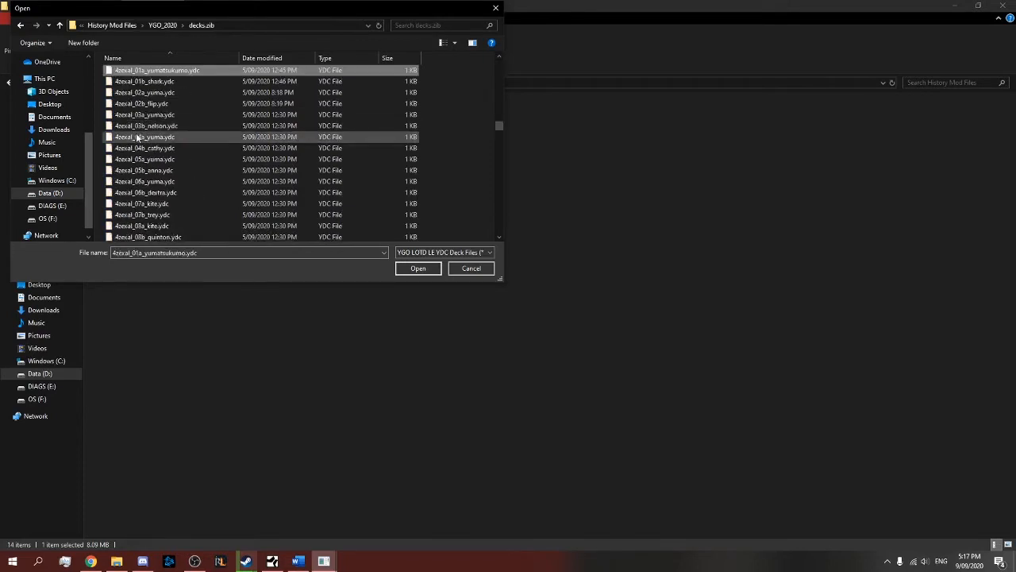
left_click(180, 113)
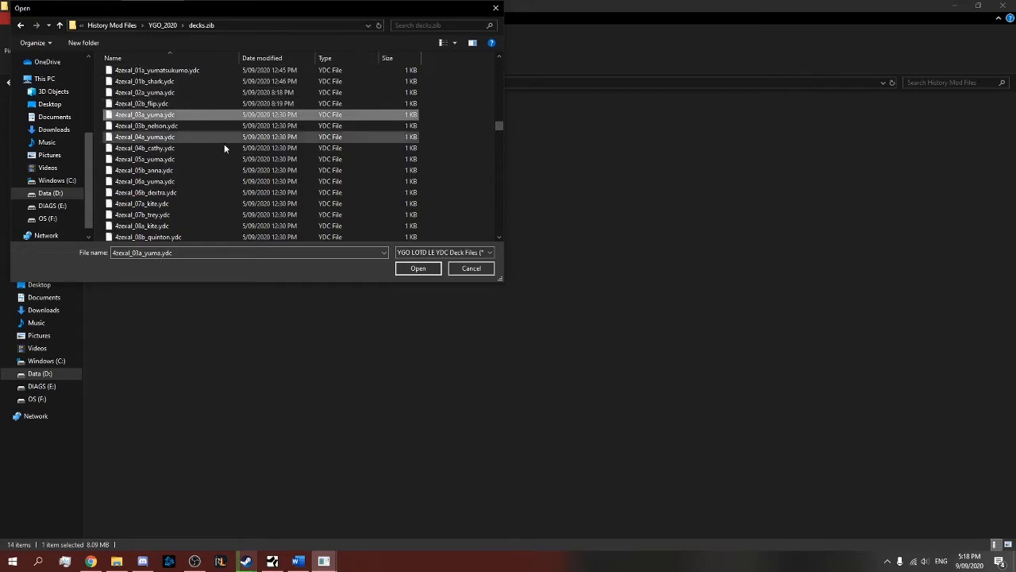
left_click(424, 270)
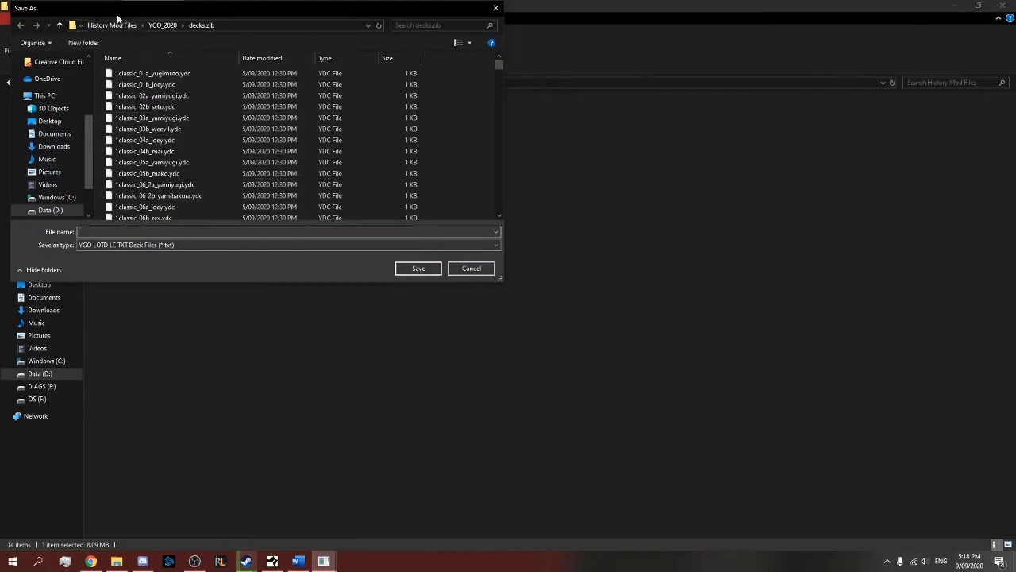
- Export the converted deck into the History Mod Files\Decks folder under the name 4zexal_03a_yuma
left_click(127, 26)
double_click(144, 83)
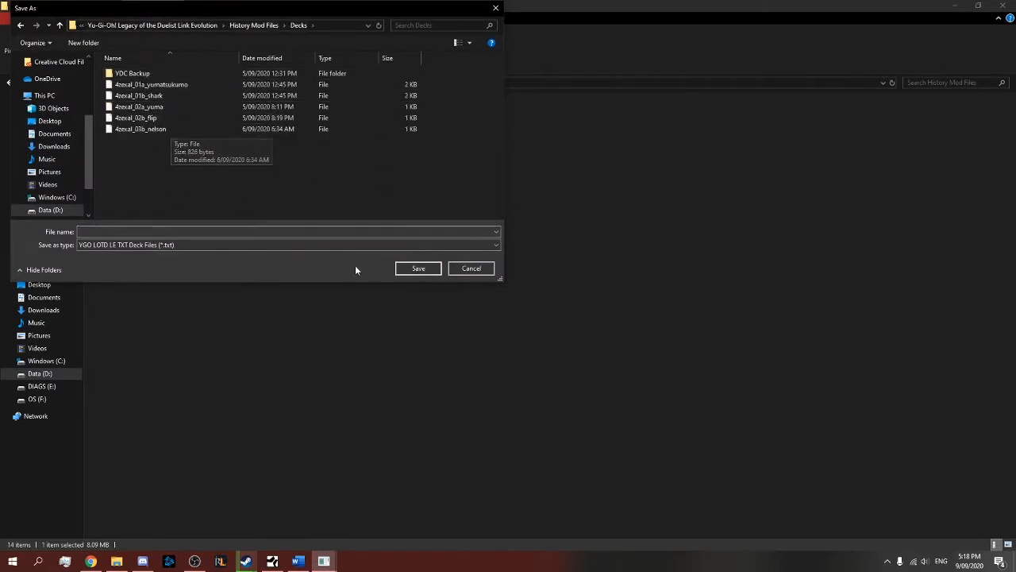
left_click(258, 231)
type("4")
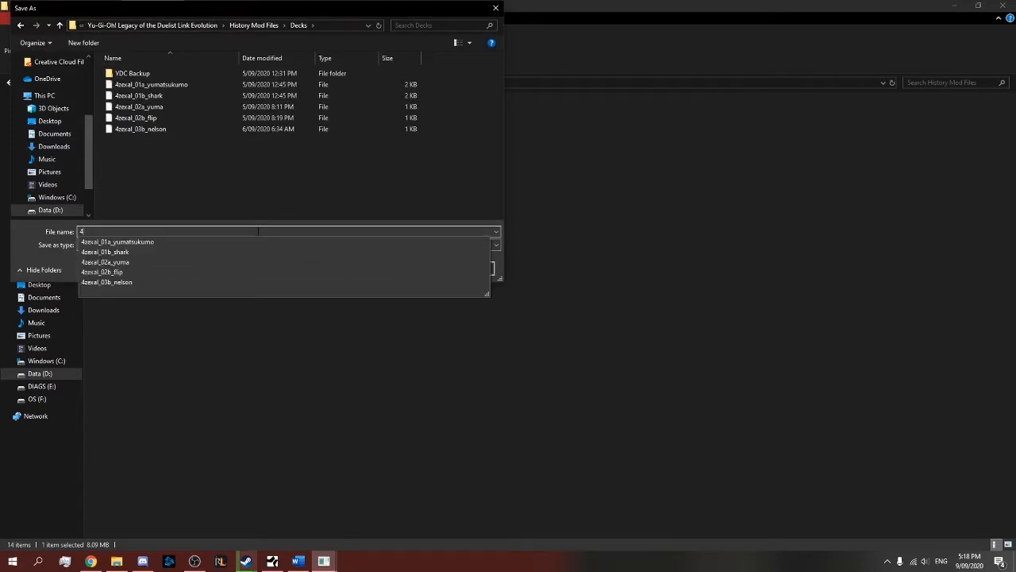
type("zexal_031")
key("BackSpace")
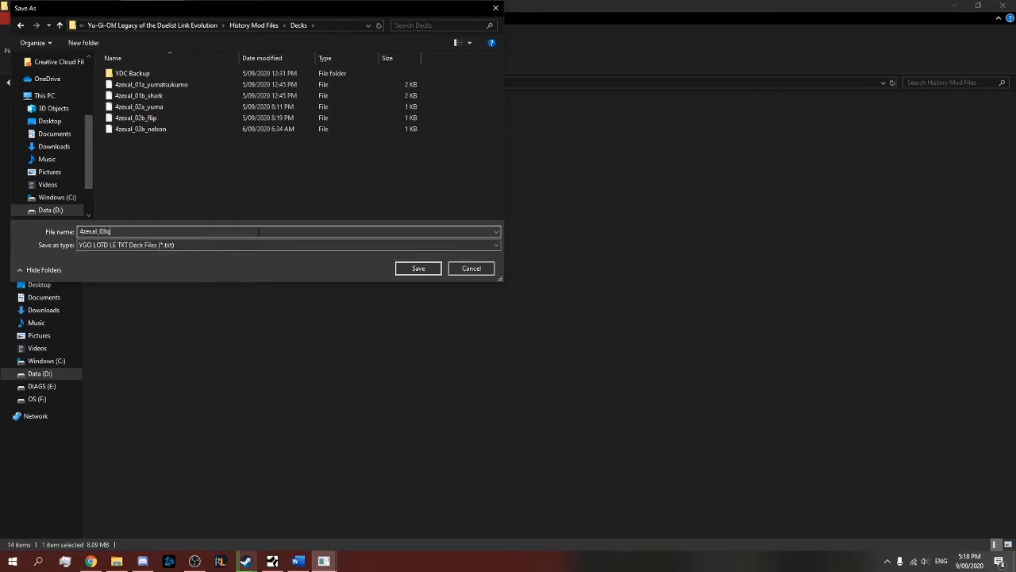
type("a_yuma")
left_click(419, 269)
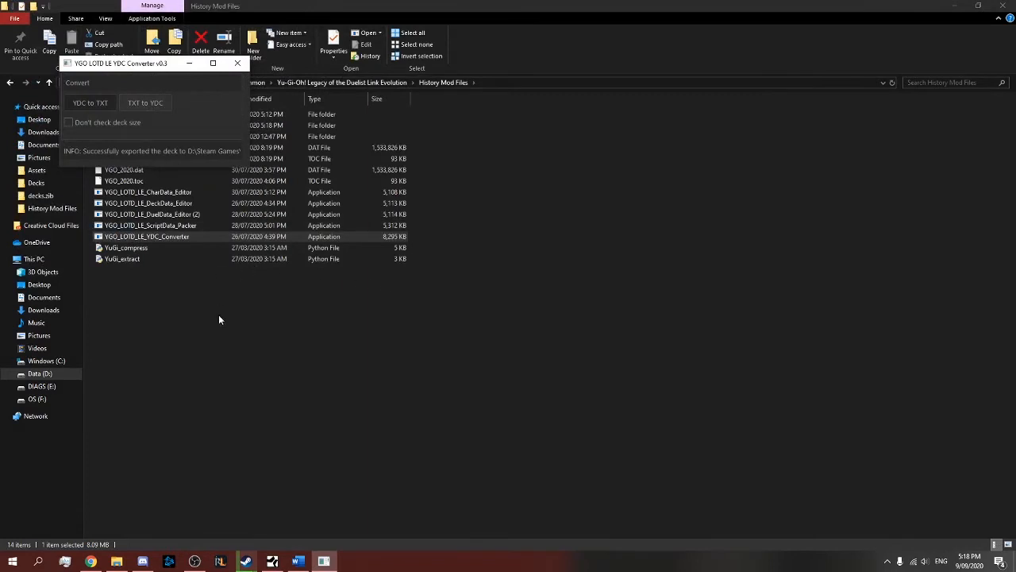
- Open the exported 4zexal_03a_yuma file from the Decks folder in Notepad
left_click(220, 322)
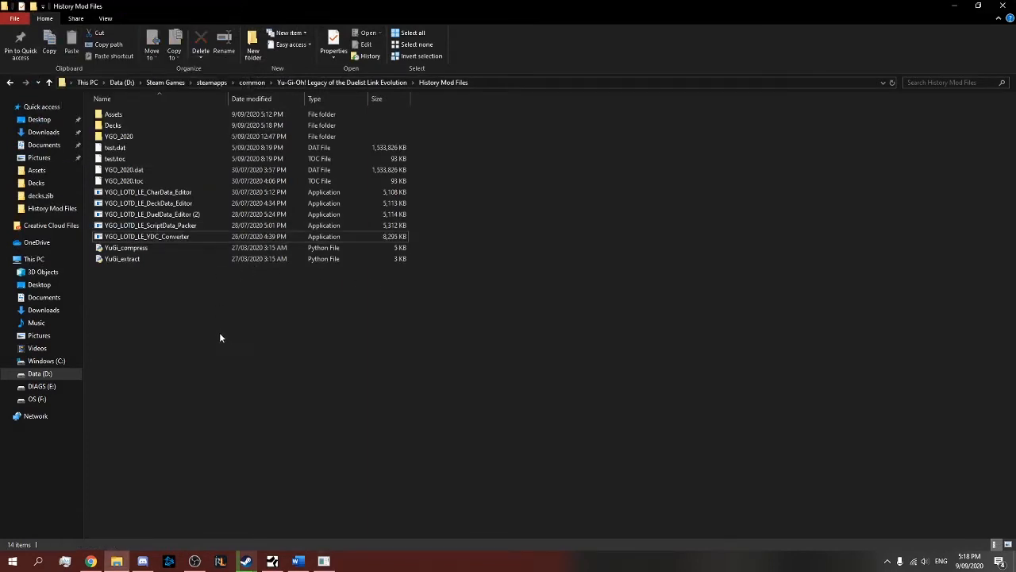
double_click(120, 125)
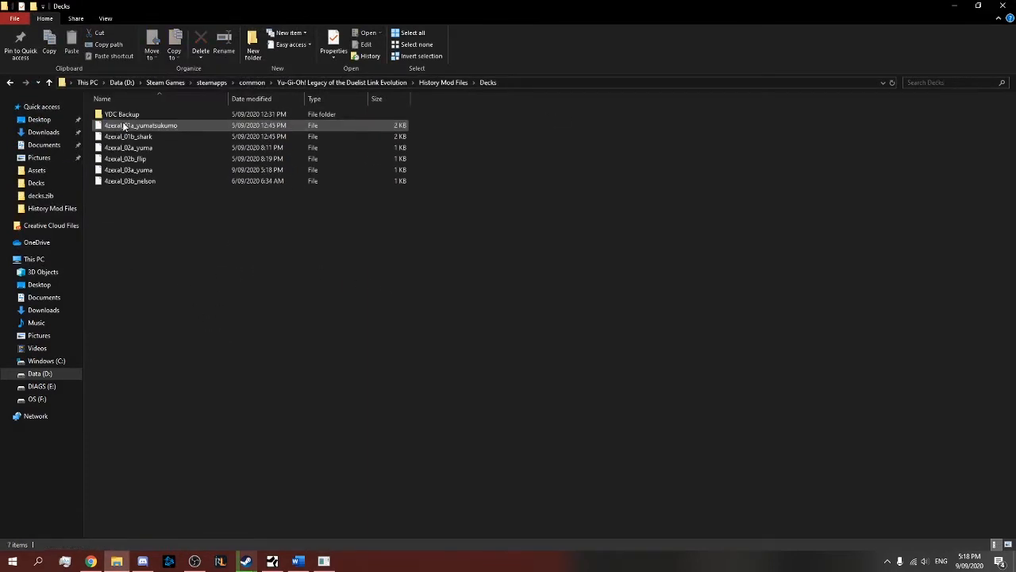
left_click(156, 171)
double_click(155, 172)
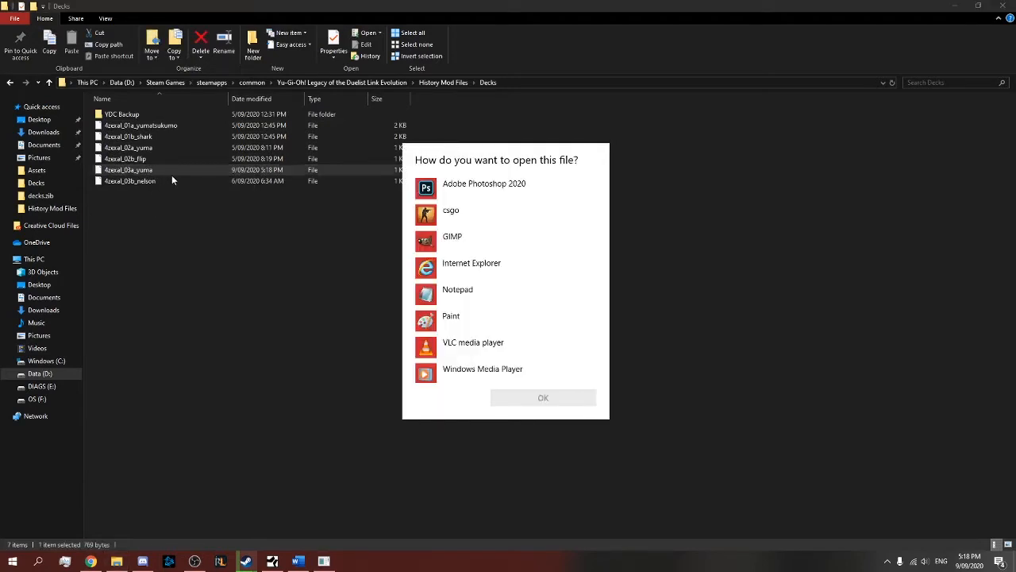
left_click(446, 302)
left_click(540, 397)
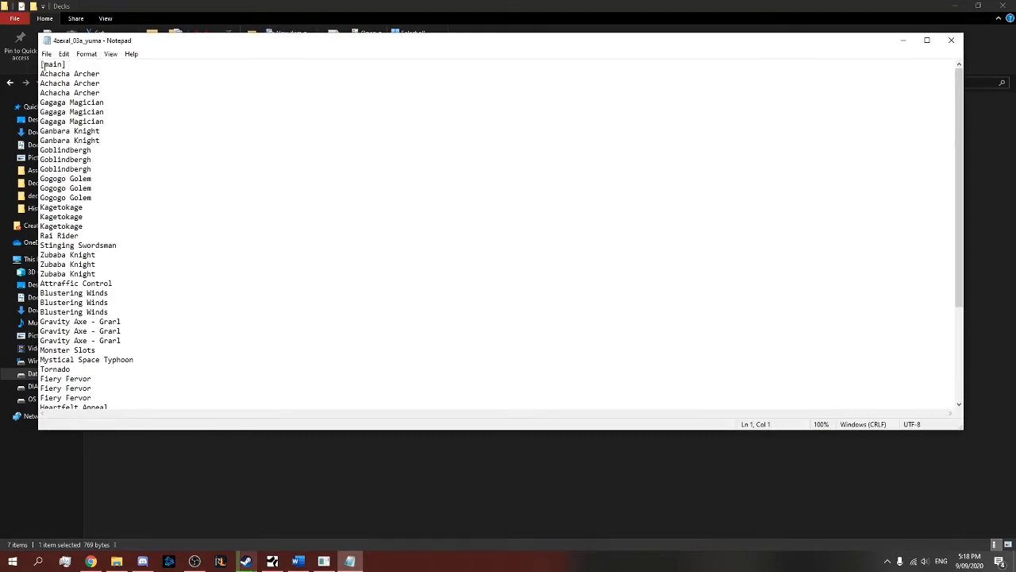
- Examine the cards listed under the main and extra sections of the exported deck, then close the text file
left_click_drag(38, 73, 163, 331)
left_click(157, 335)
left_click_drag(128, 370, 36, 332)
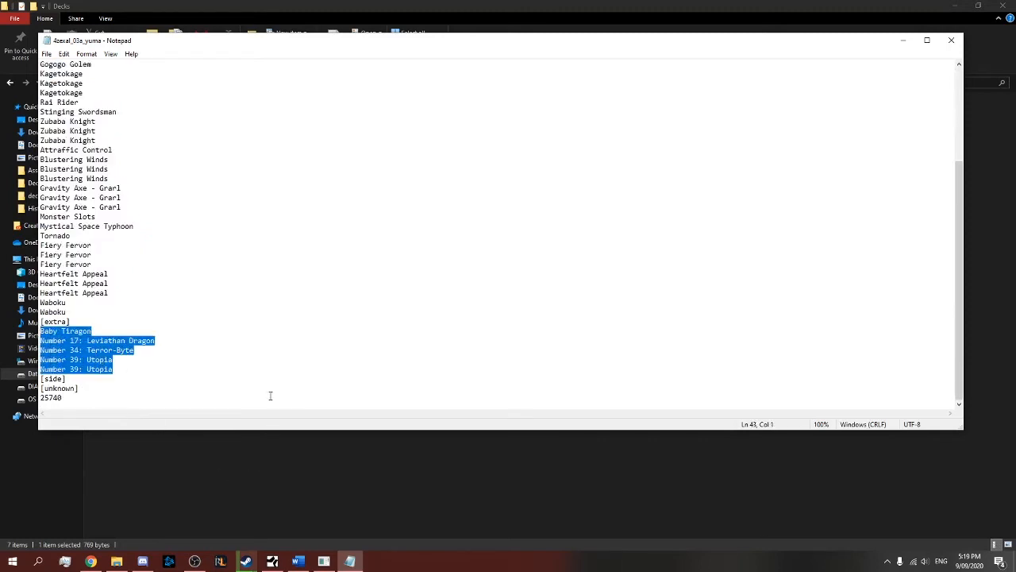
left_click(951, 41)
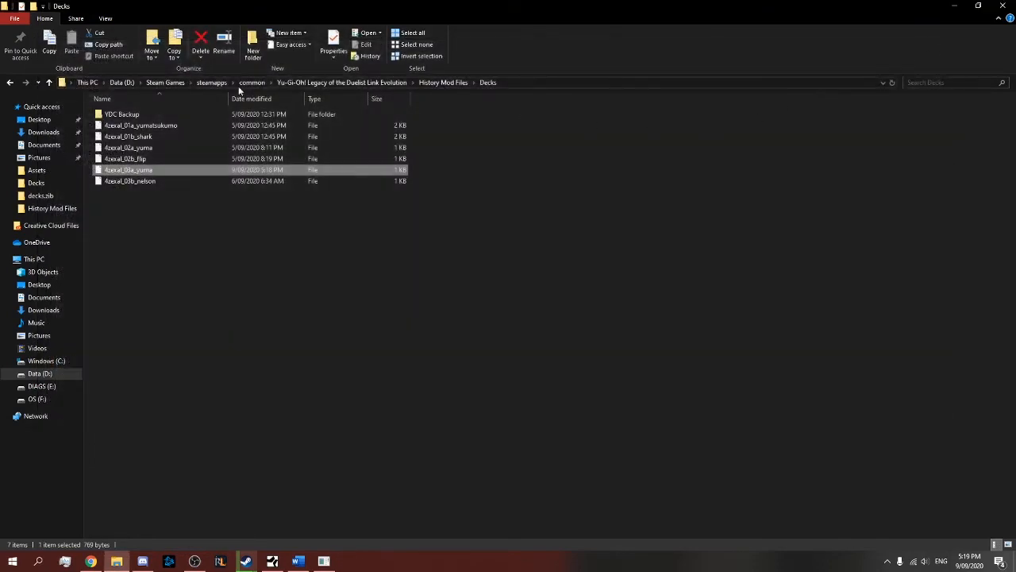
- Copy the prepared 4zexal_03a_yuma deck file from the History Mod Files\Assets folder
left_click(444, 83)
double_click(114, 113)
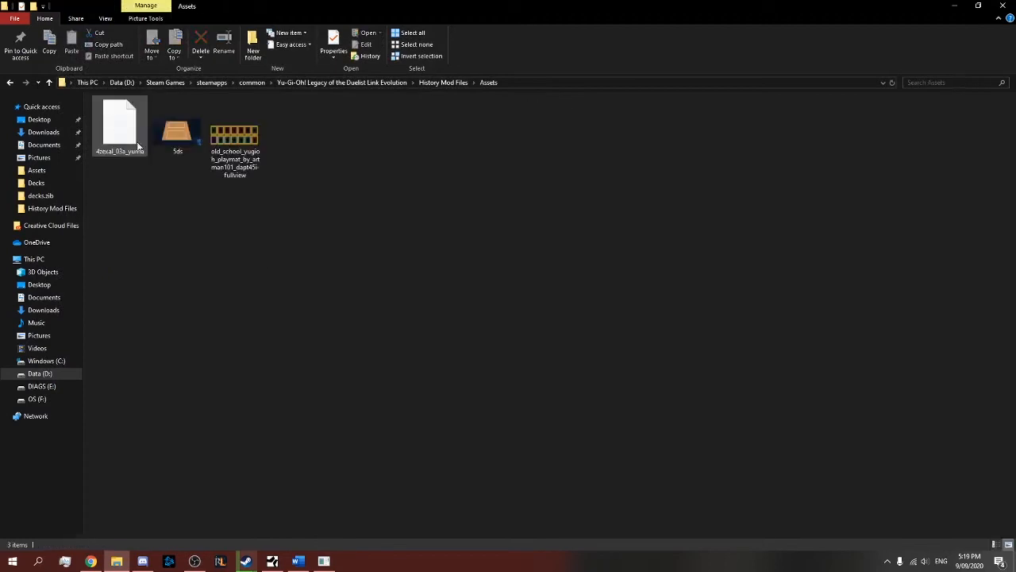
left_click(125, 143)
right_click(125, 143)
left_click(164, 273)
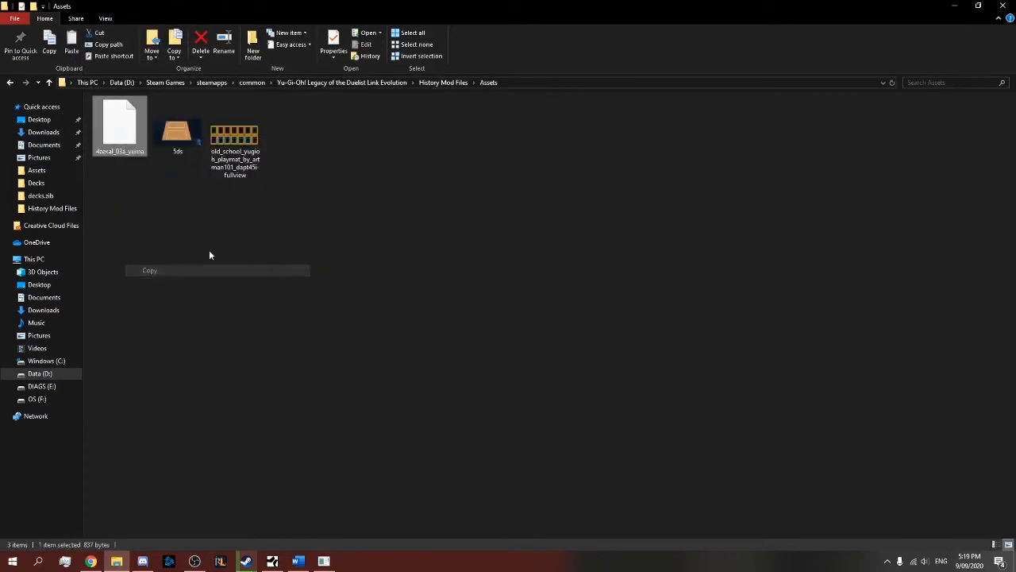
- Replace the exported 4zexal_03a_yuma file in the Decks folder with the copied version from Assets
left_click(443, 83)
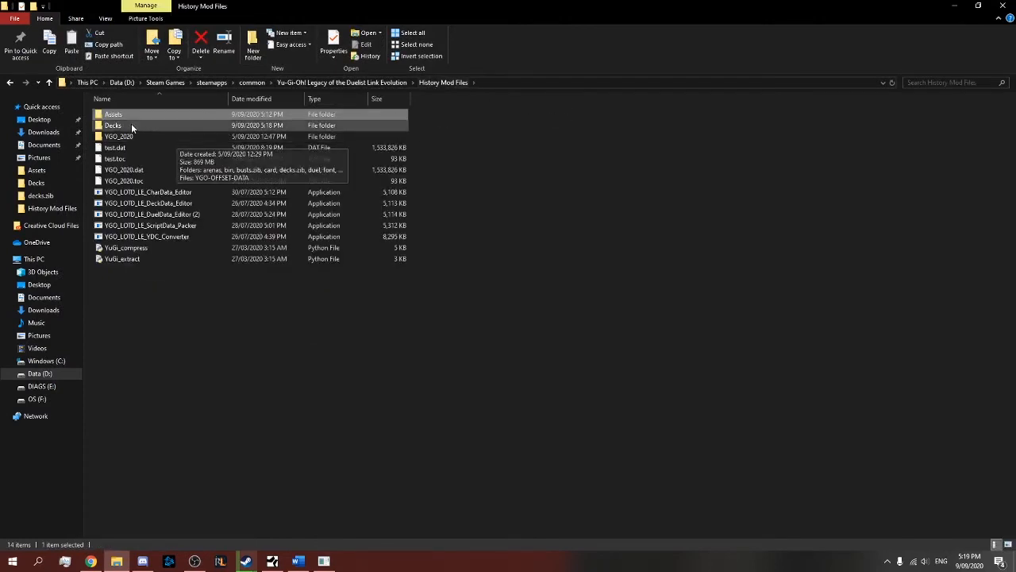
double_click(131, 123)
left_click(151, 171)
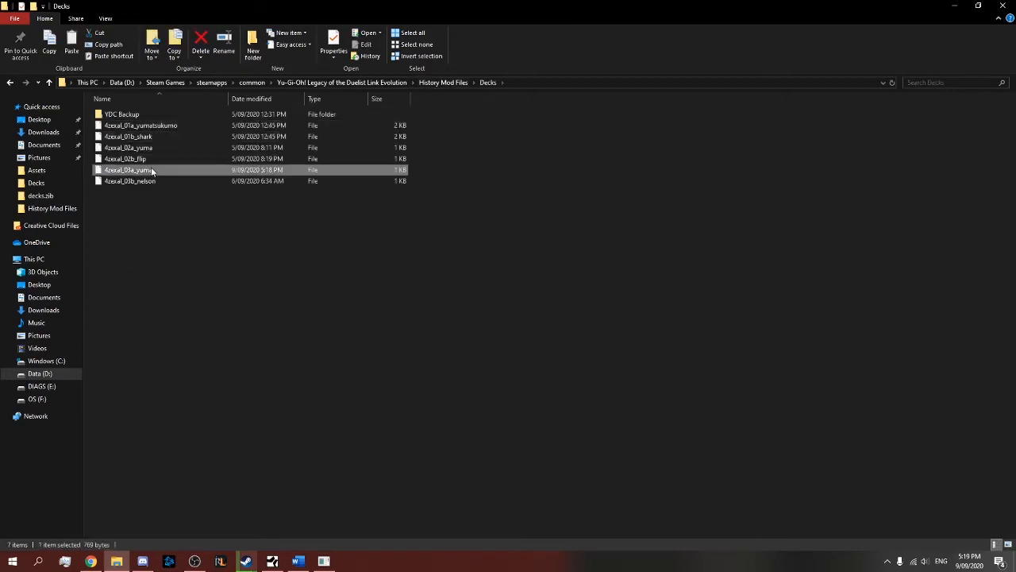
key("Delete")
right_click(126, 221)
left_click(192, 298)
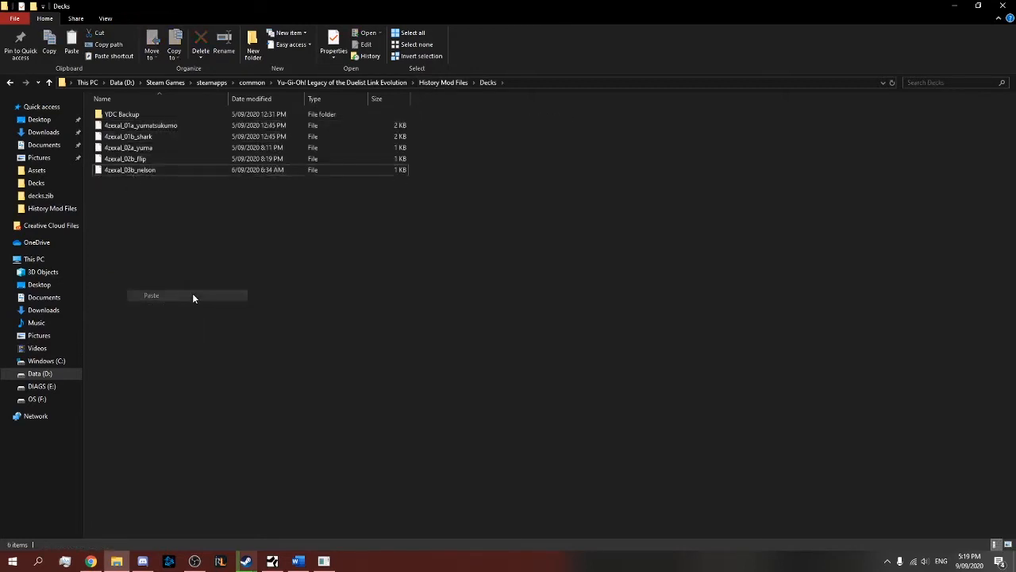
- Open the replacement 4zexal_03a_yuma deck file in Notepad to view its card list
double_click(139, 175)
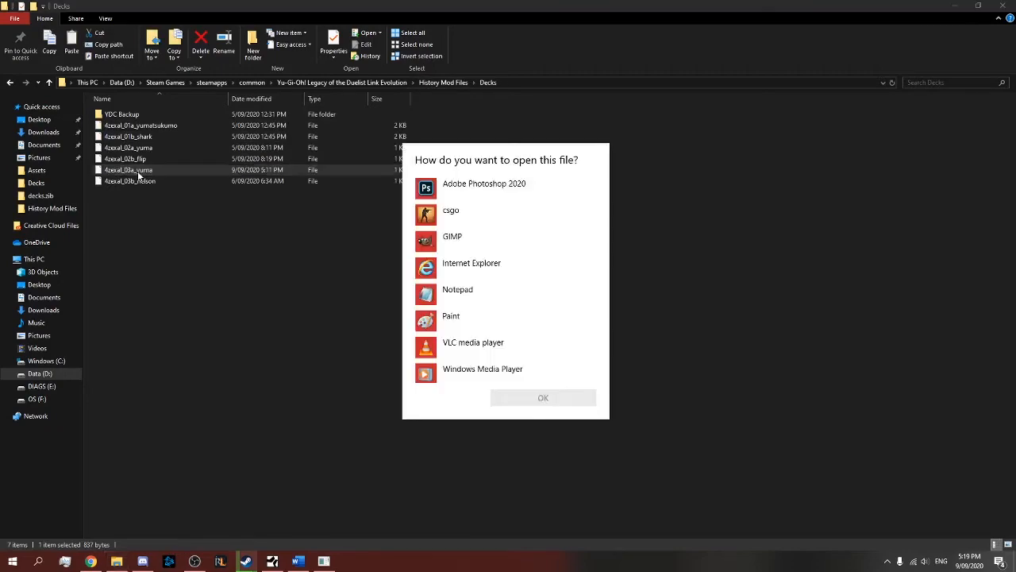
left_click(492, 291)
left_click(542, 397)
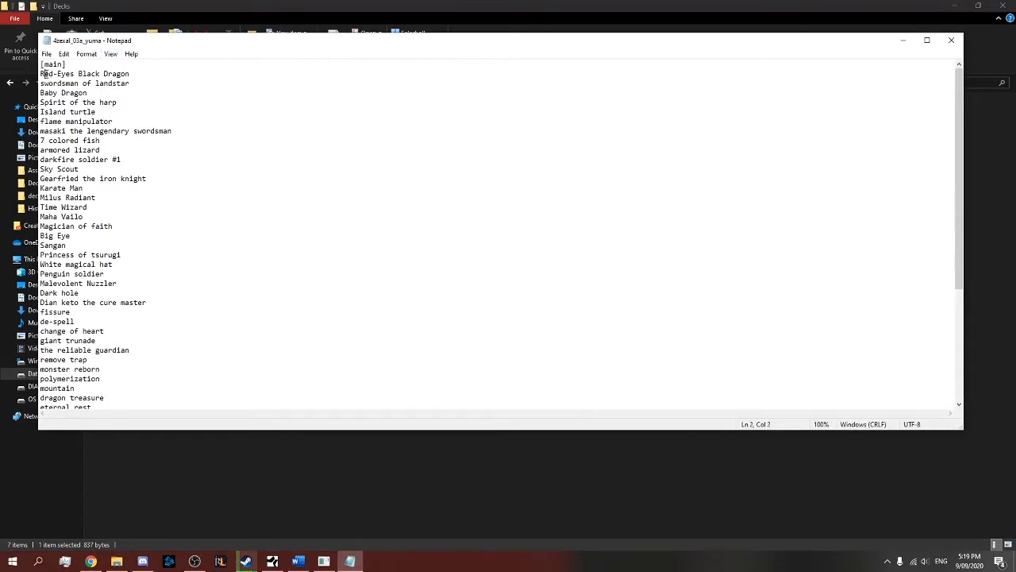
- Examine the main and extra deck cards in the replacement 4zexal_03a_yuma file, then close the file
left_click_drag(44, 73, 200, 206)
double_click(199, 206)
scroll(199, 223, "down", 6)
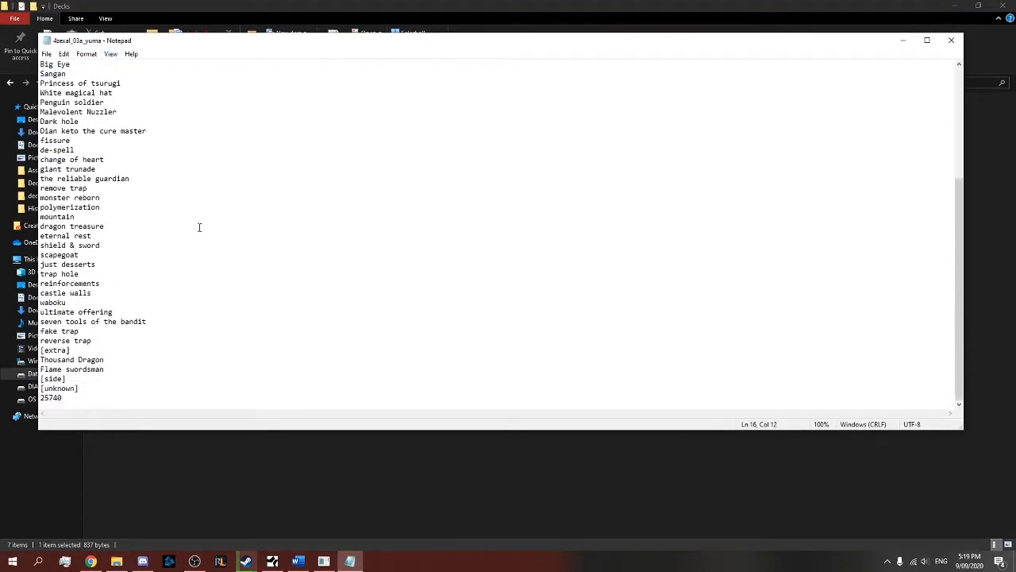
left_click_drag(112, 368, 38, 361)
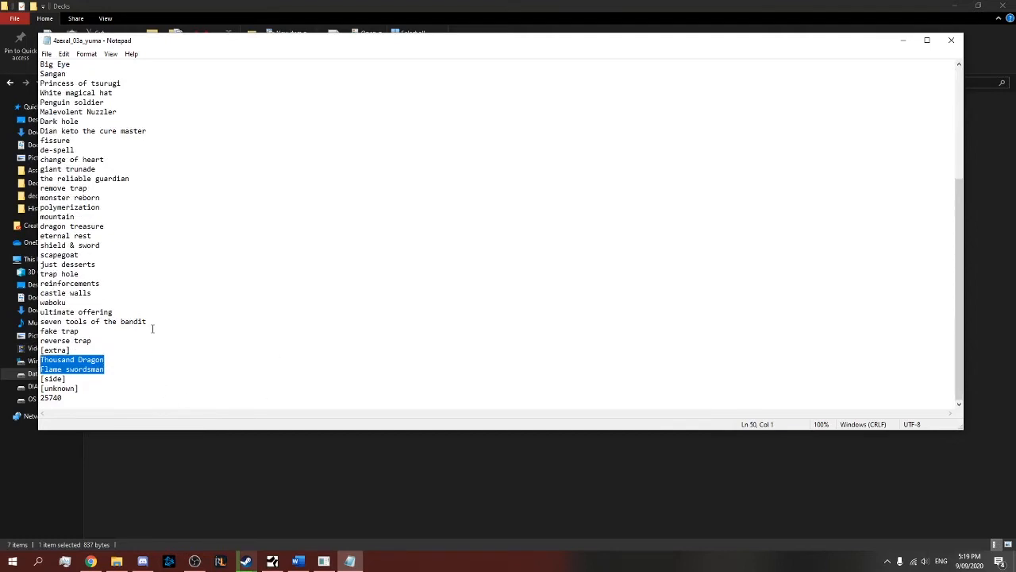
scroll(185, 259, "up", 2)
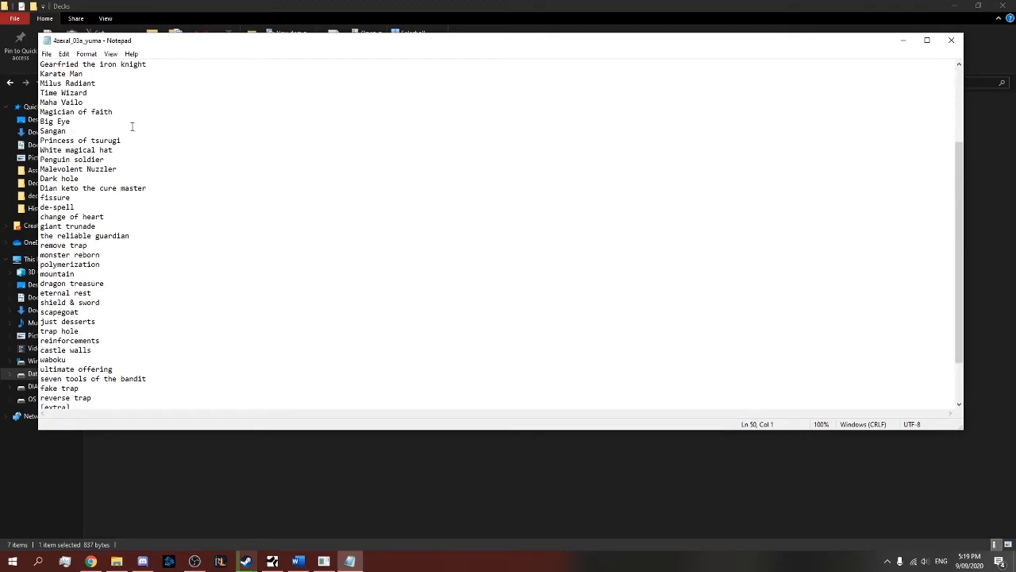
scroll(142, 153, "up", 4)
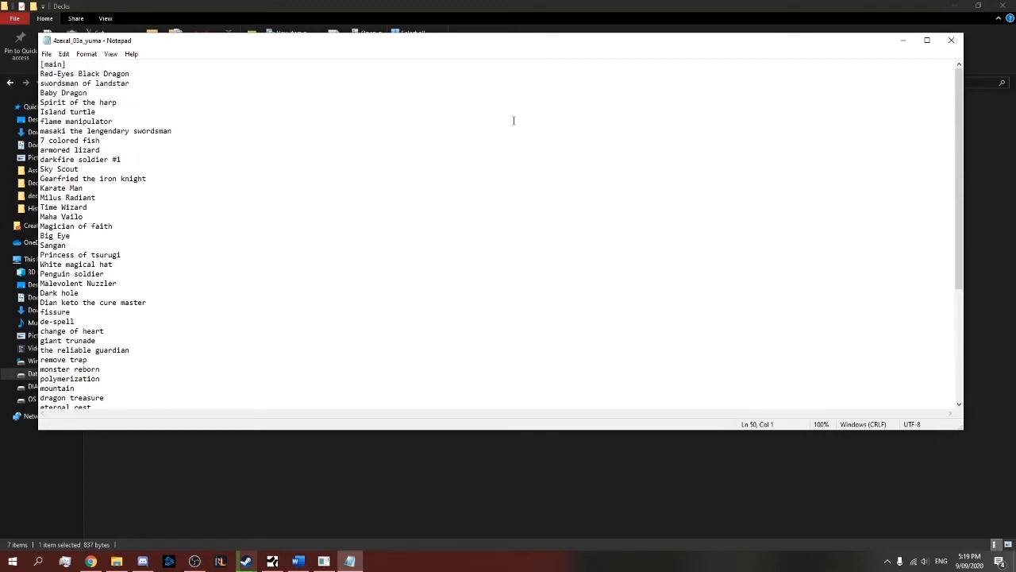
left_click(951, 39)
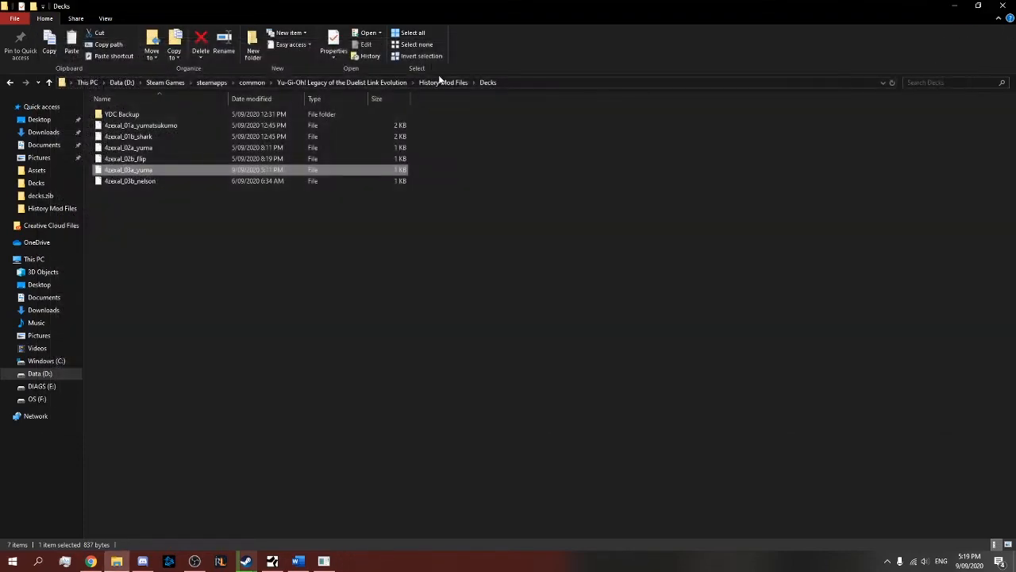
- Launch YGO_LOTD_LE_YDC_Converter from History Mod Files and choose 4zexal_03a_yuma in Decks as the source for a TXT to YDC conversion
left_click(426, 84)
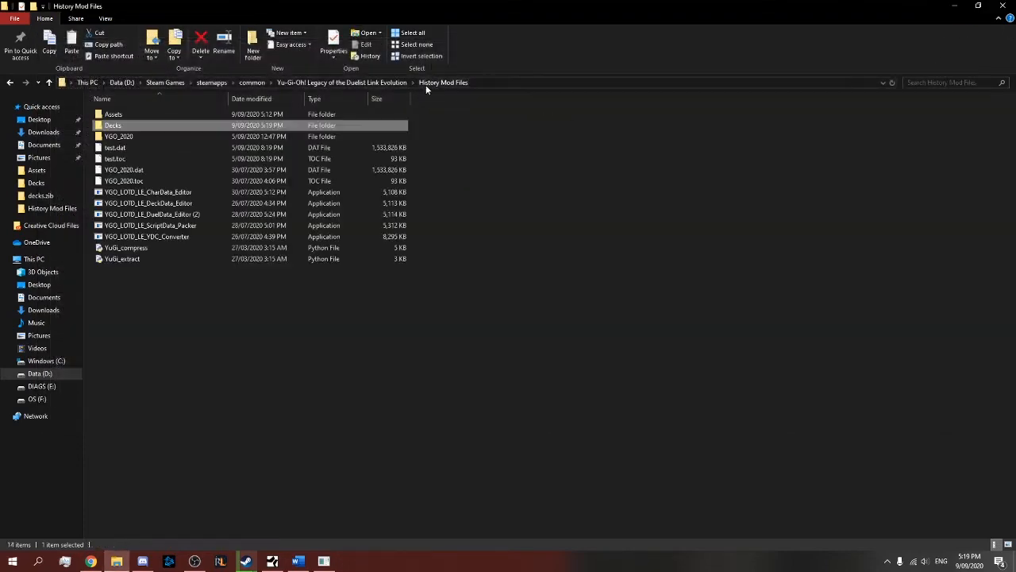
double_click(151, 237)
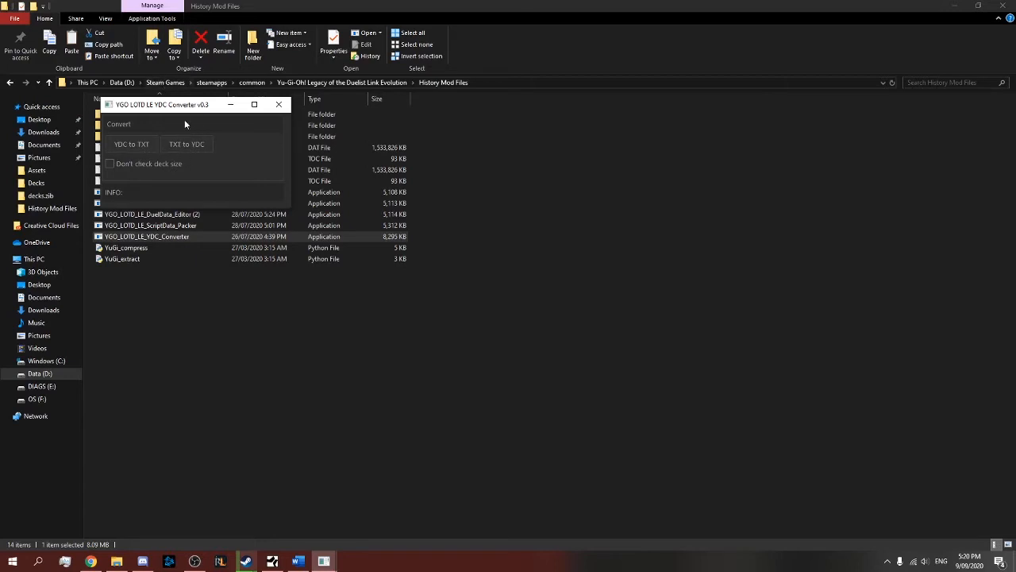
left_click(199, 148)
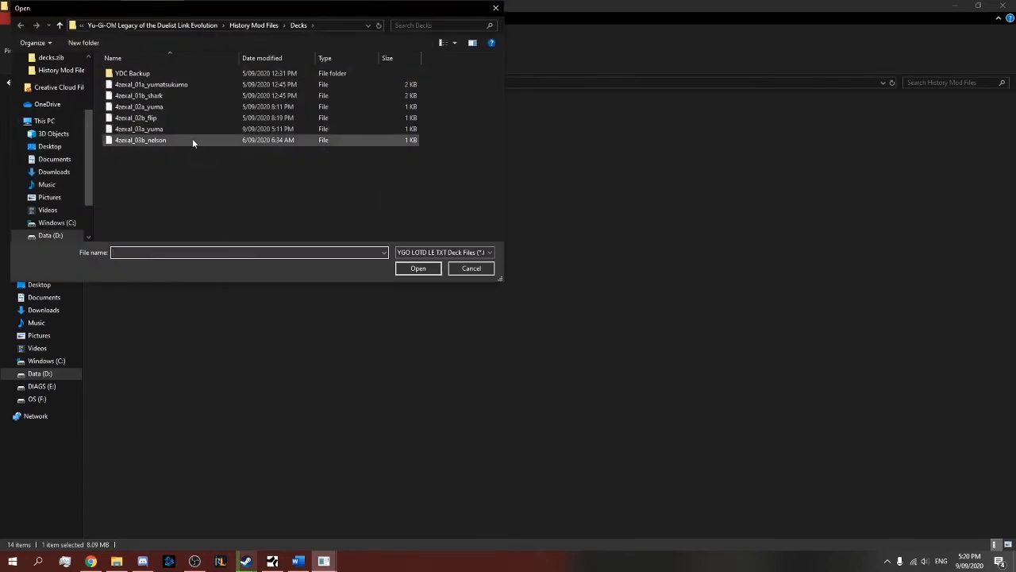
left_click(128, 130)
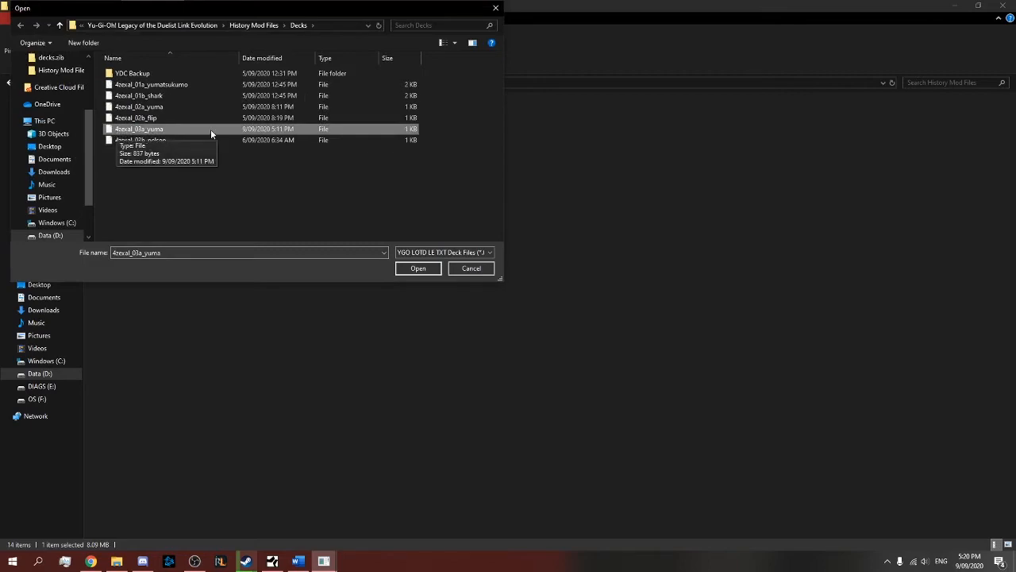
left_click(416, 269)
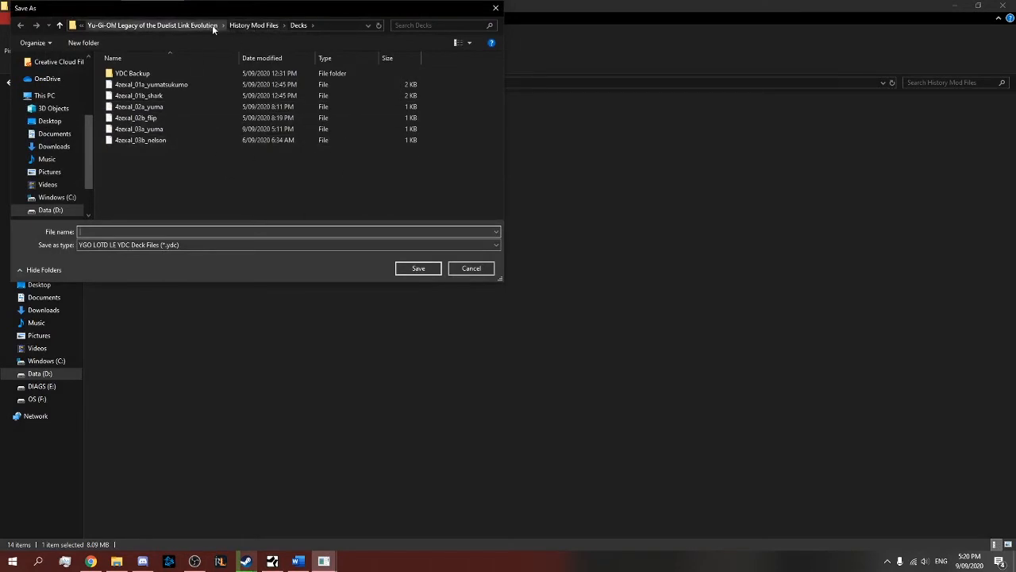
- Save the converted deck over 4zexal_03a_yuma.ydc in the YGO_2020\decks.zib folder of History Mod Files, then close the converter
left_click(254, 25)
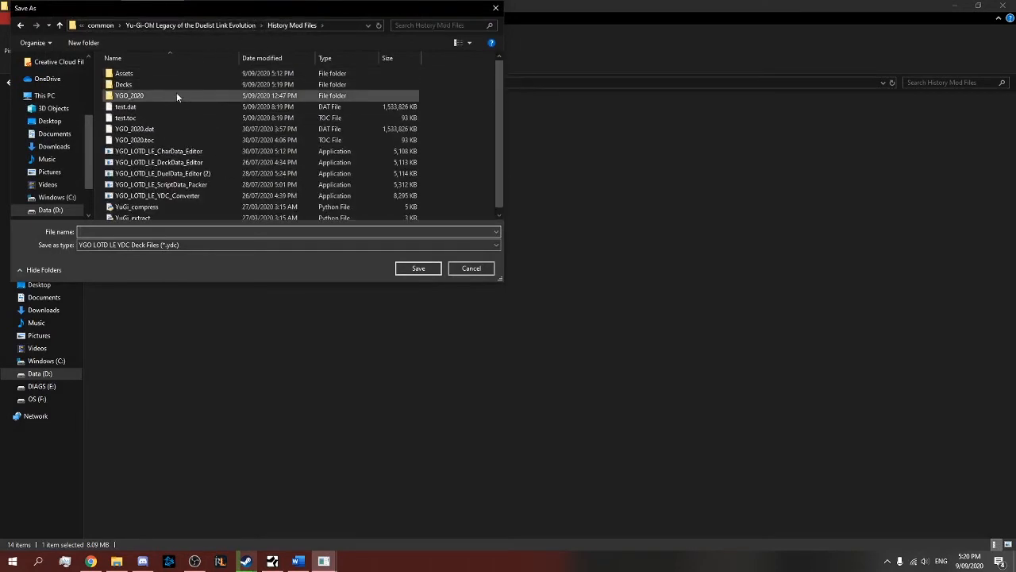
double_click(128, 95)
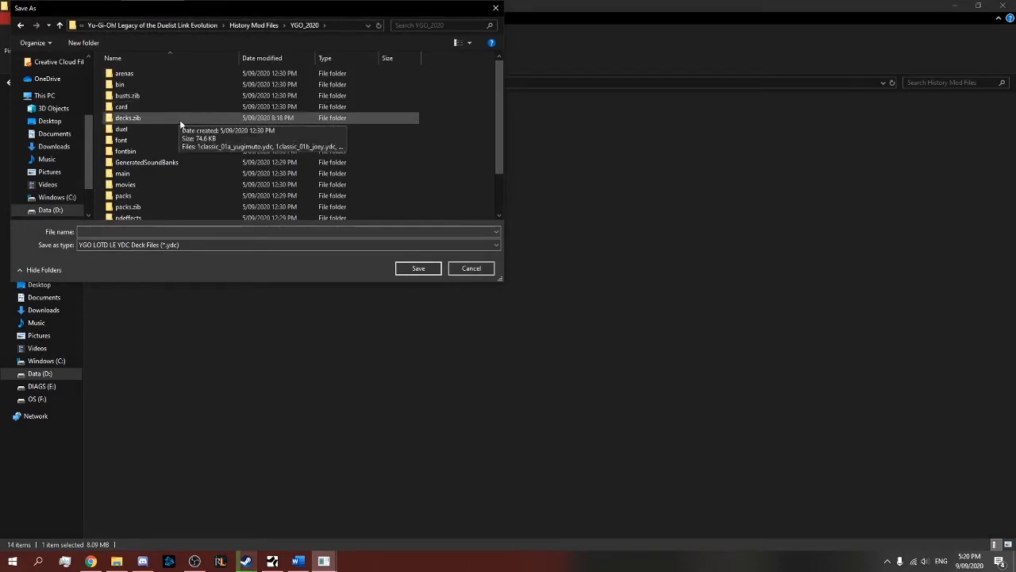
scroll(183, 118, "down", 2)
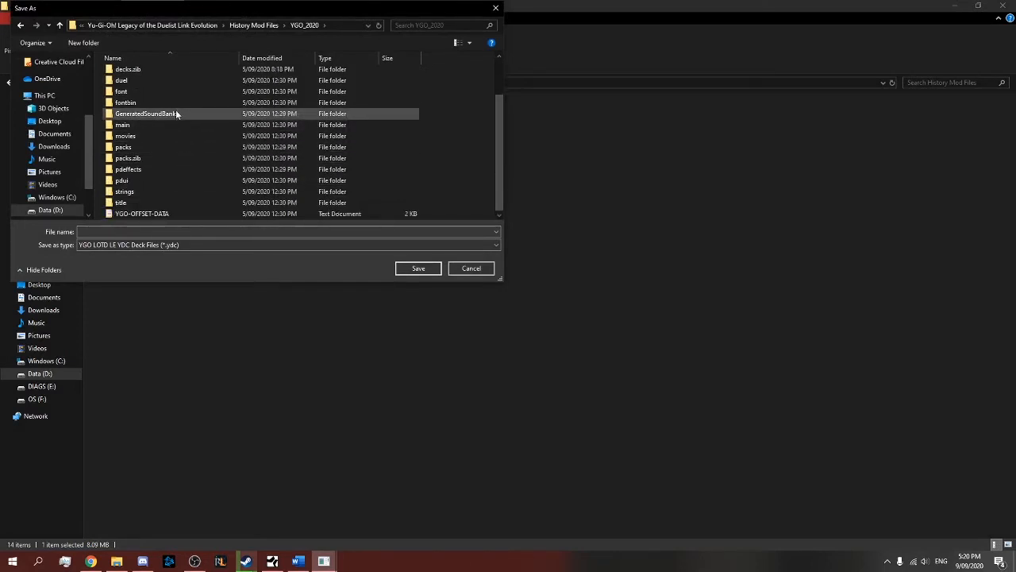
double_click(138, 71)
left_click(145, 99)
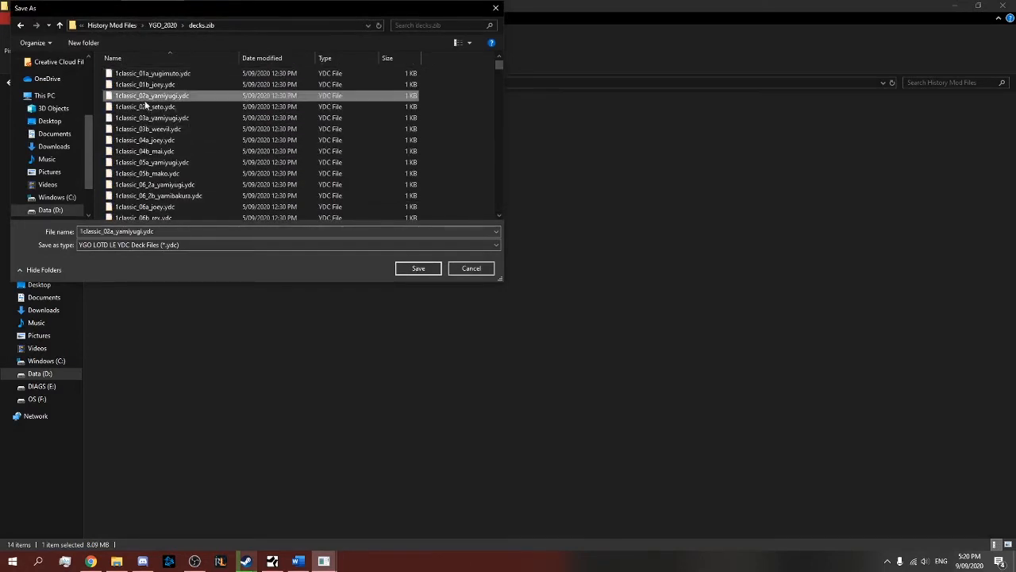
key("3")
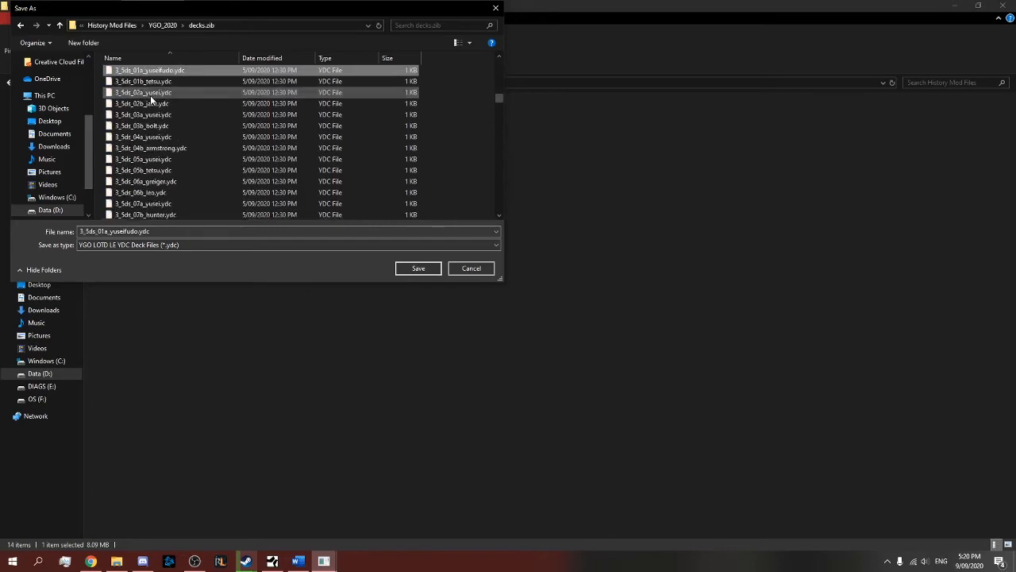
left_click(177, 92)
left_click(392, 162)
scroll(365, 167, "down", 10)
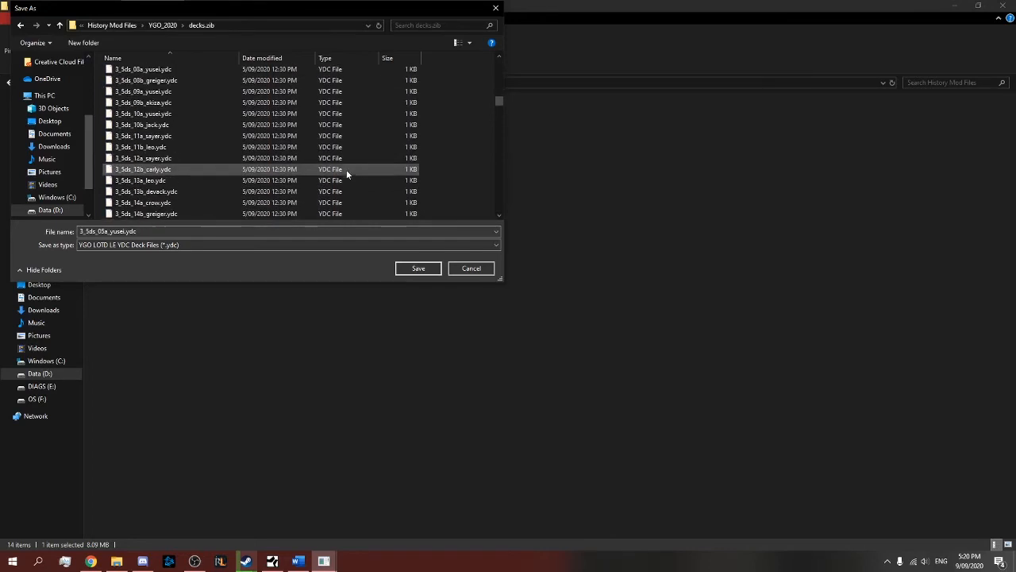
scroll(345, 157, "down", 5)
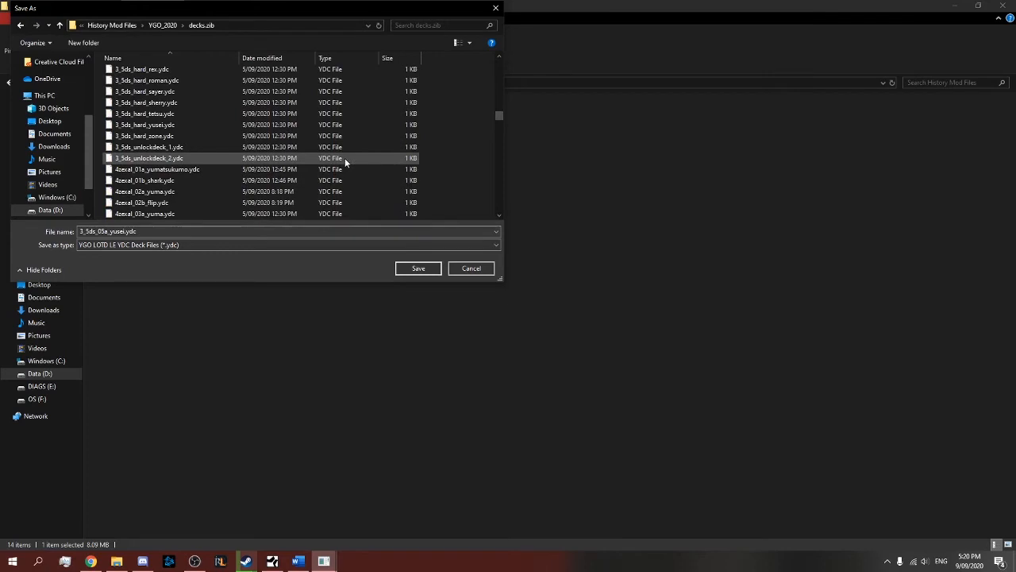
scroll(345, 158, "down", 1)
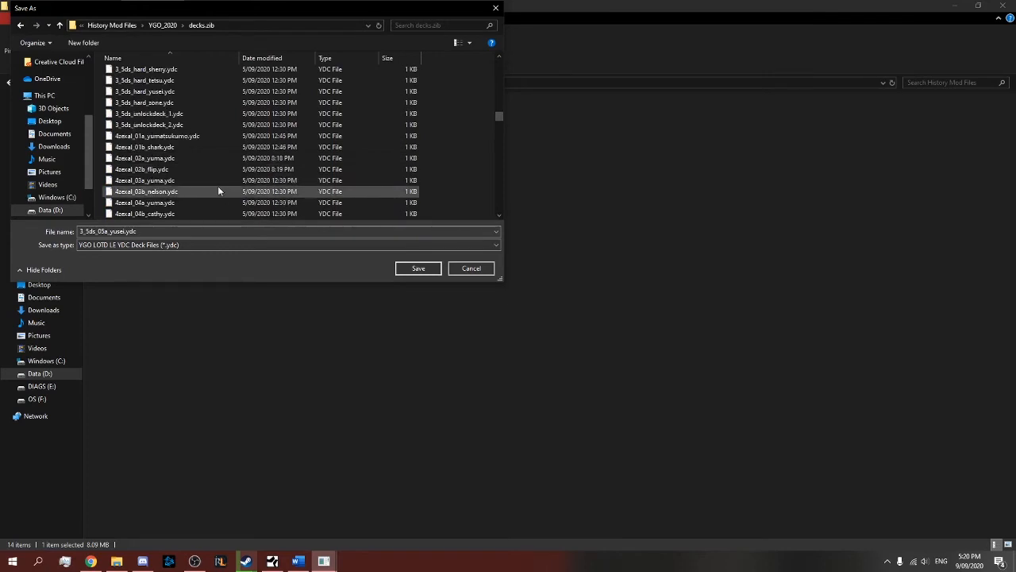
left_click(152, 184)
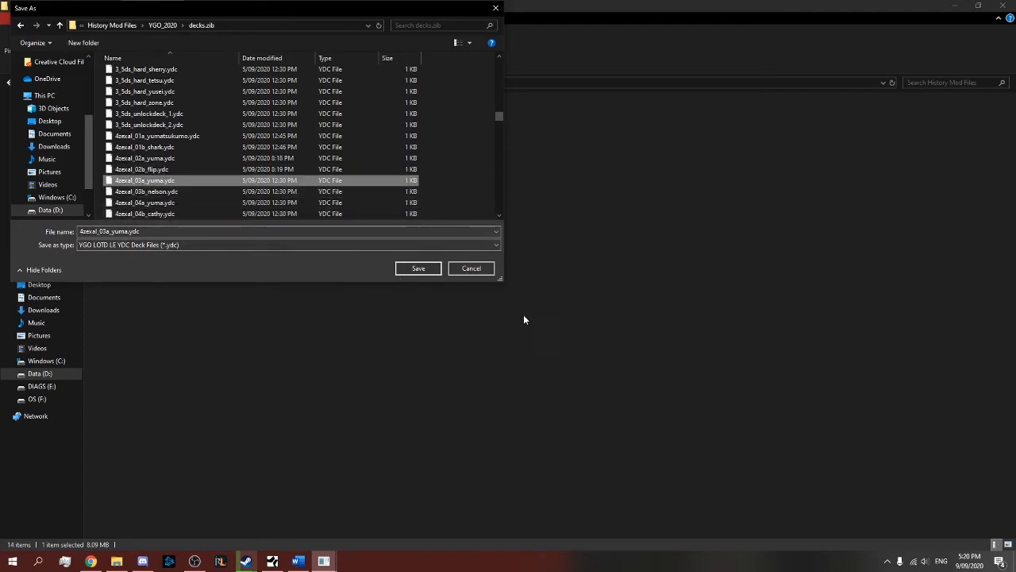
left_click(420, 270)
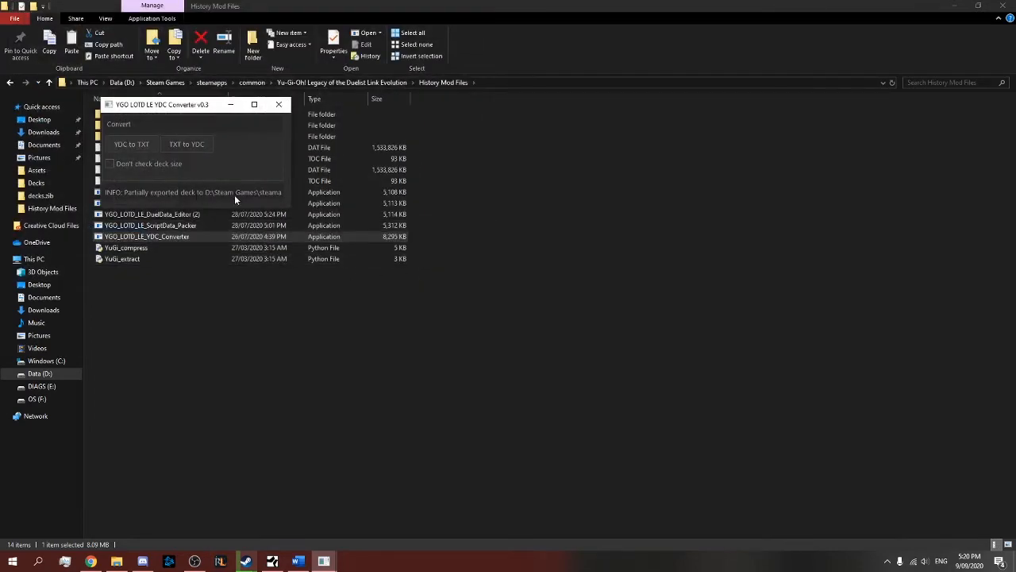
left_click(278, 104)
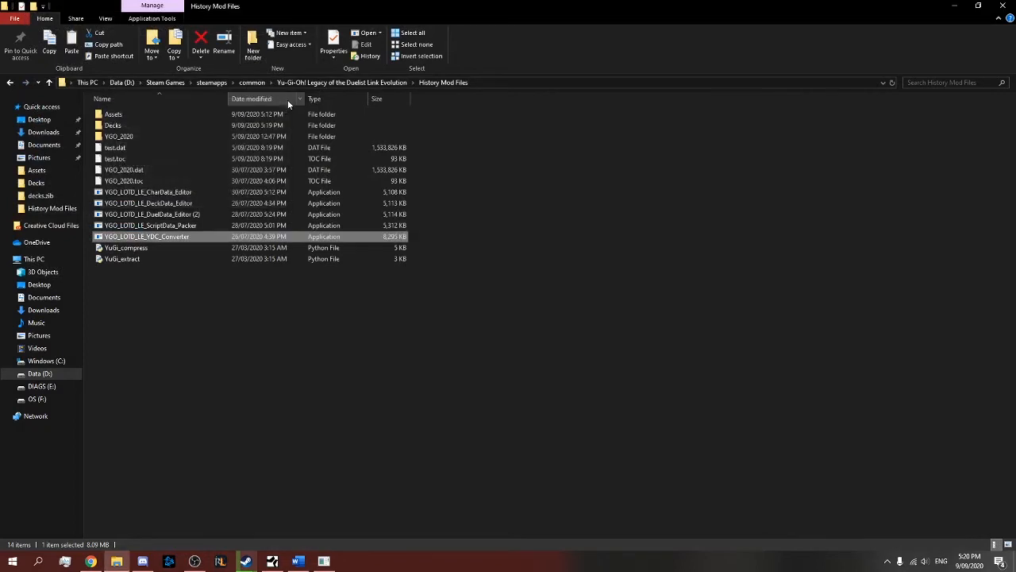
- Look for the missing cards list, read the missingCards text file in DoR Mod Files\Decks, and close it
double_click(216, 123)
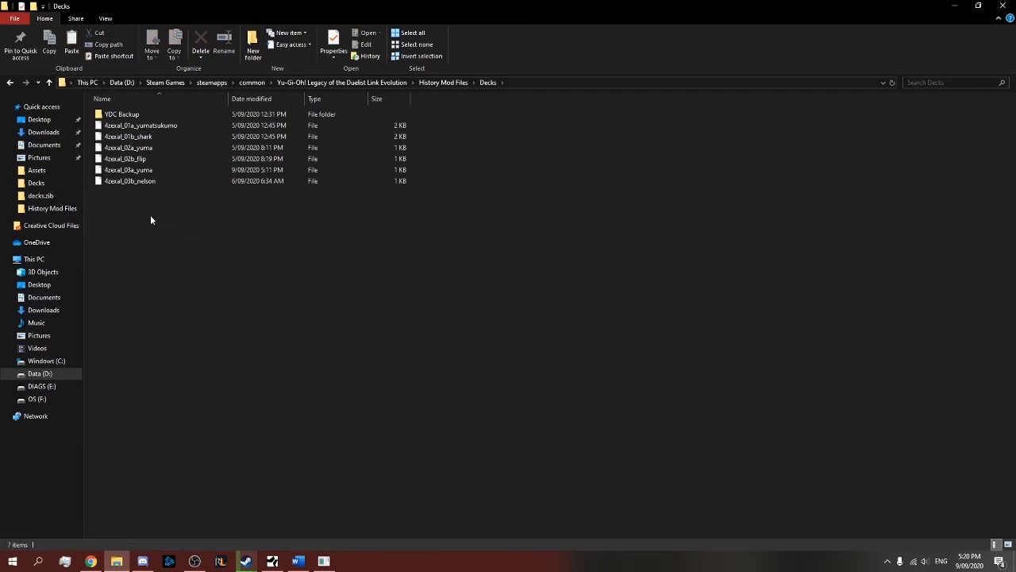
left_click(444, 83)
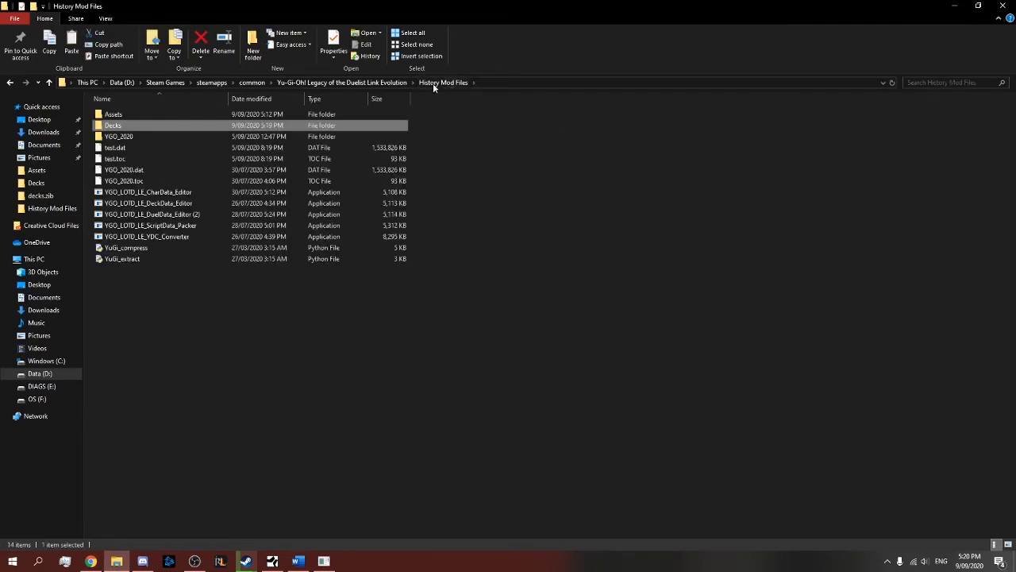
left_click(343, 83)
left_click(169, 116)
double_click(169, 116)
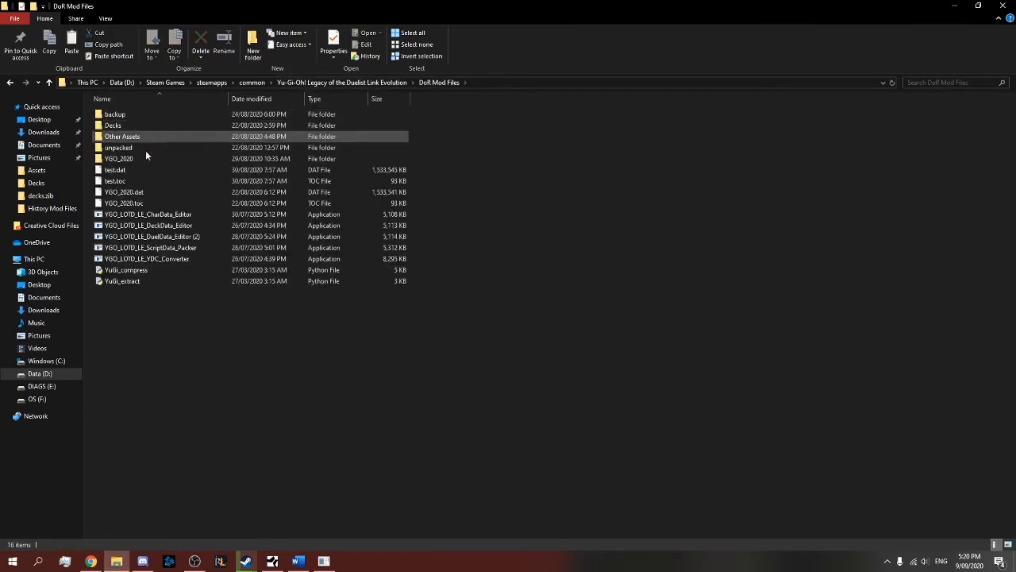
left_click(124, 124)
double_click(124, 124)
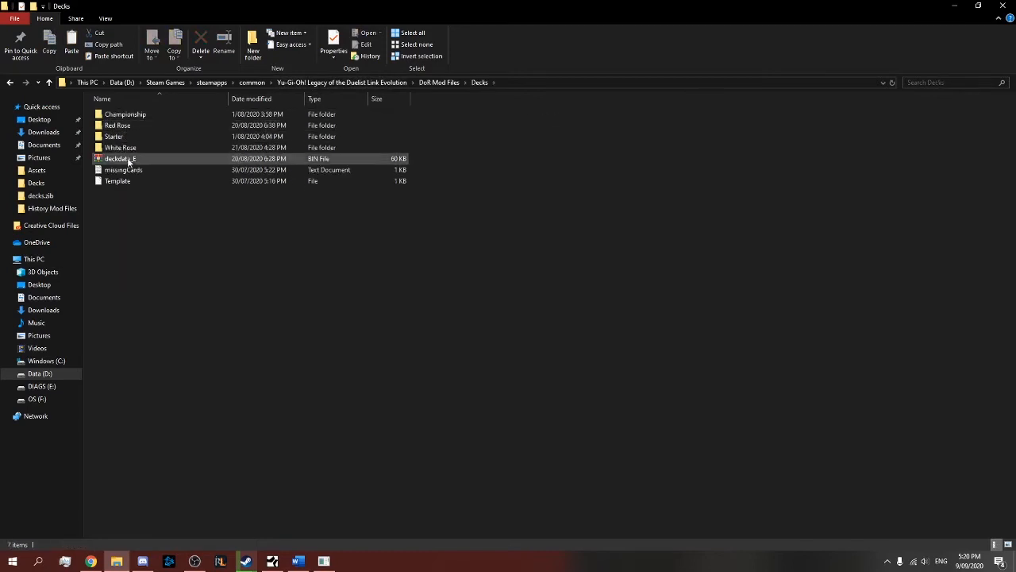
double_click(134, 169)
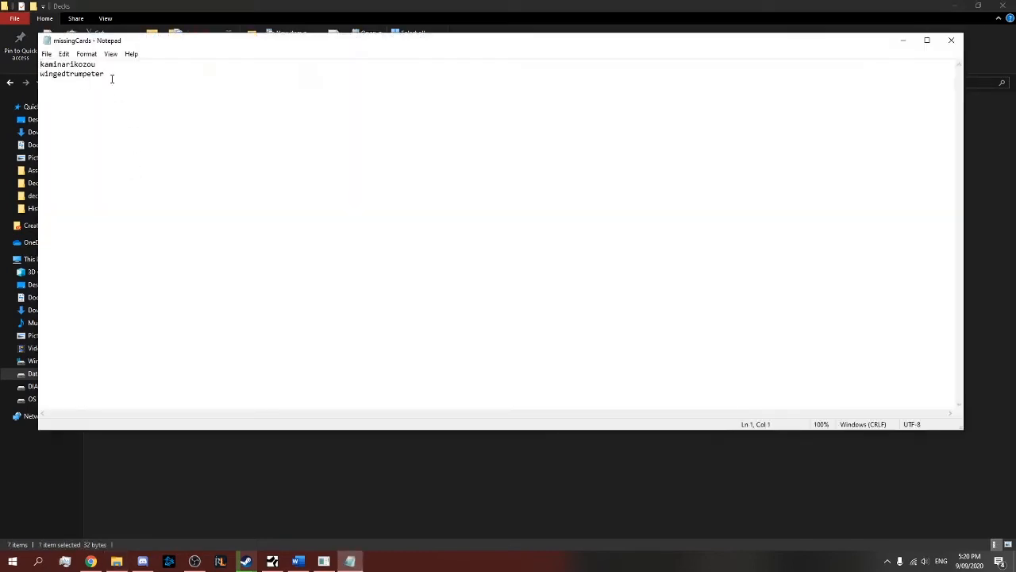
key("ctrl+a")
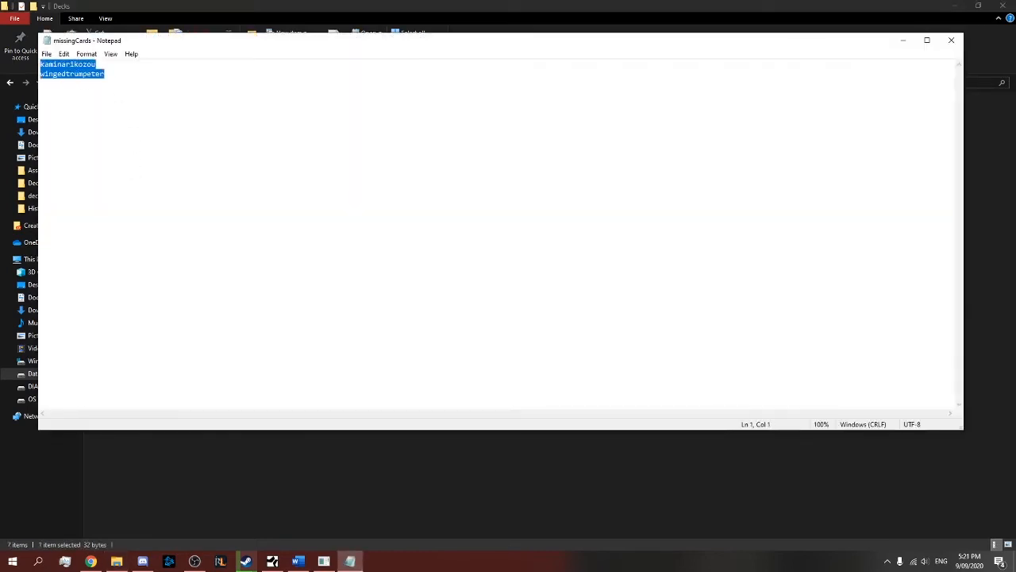
left_click(957, 43)
- Run the YuGi_compress script in History Mod Files to repack the modded game data
left_click(433, 83)
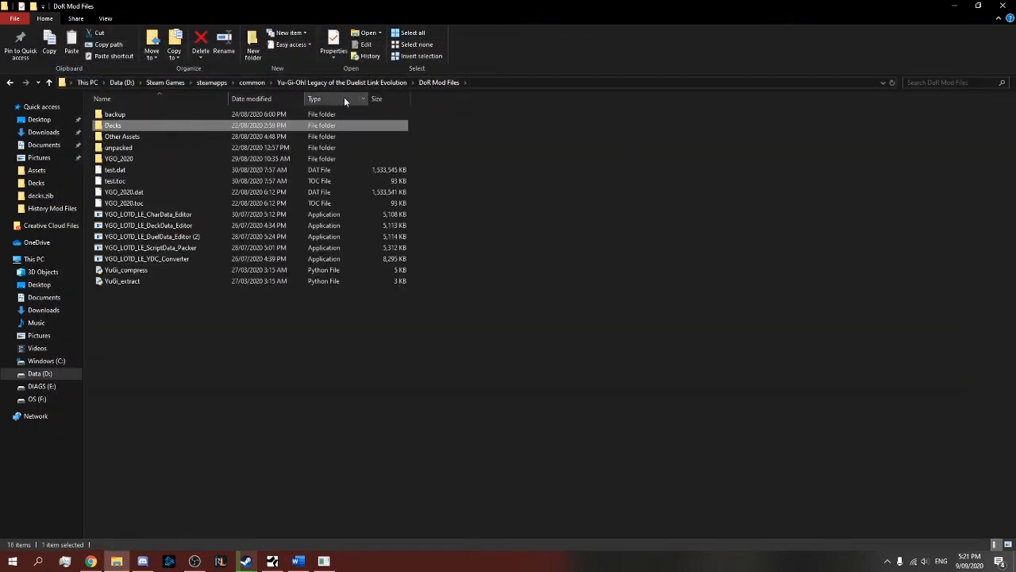
left_click(373, 83)
double_click(178, 124)
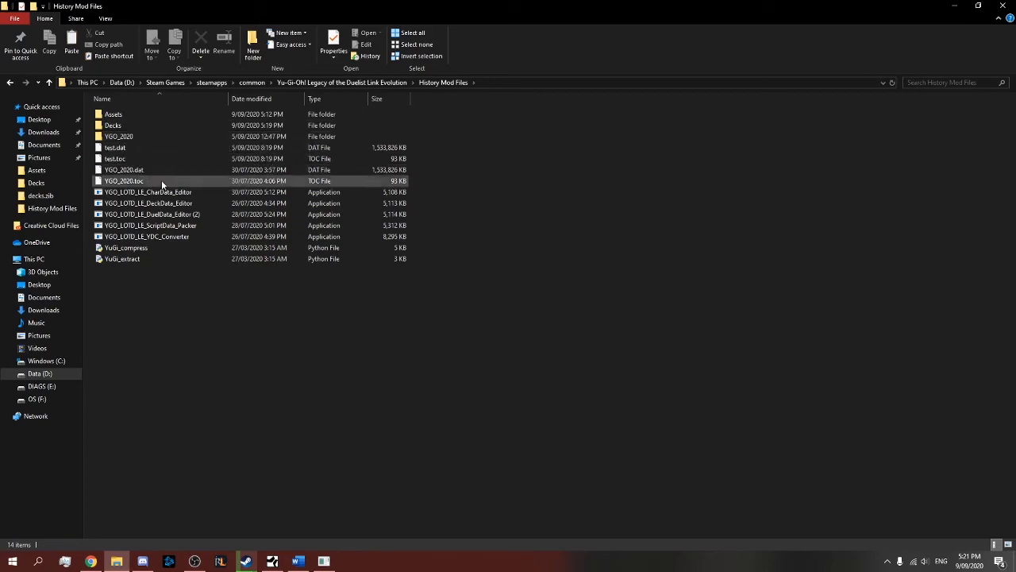
double_click(170, 247)
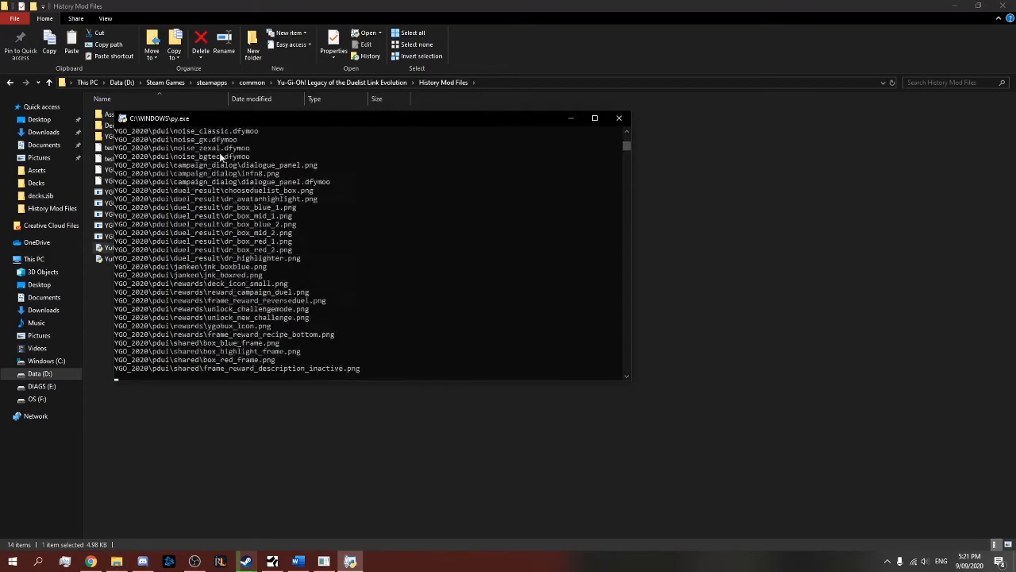
left_click_drag(234, 117, 502, 134)
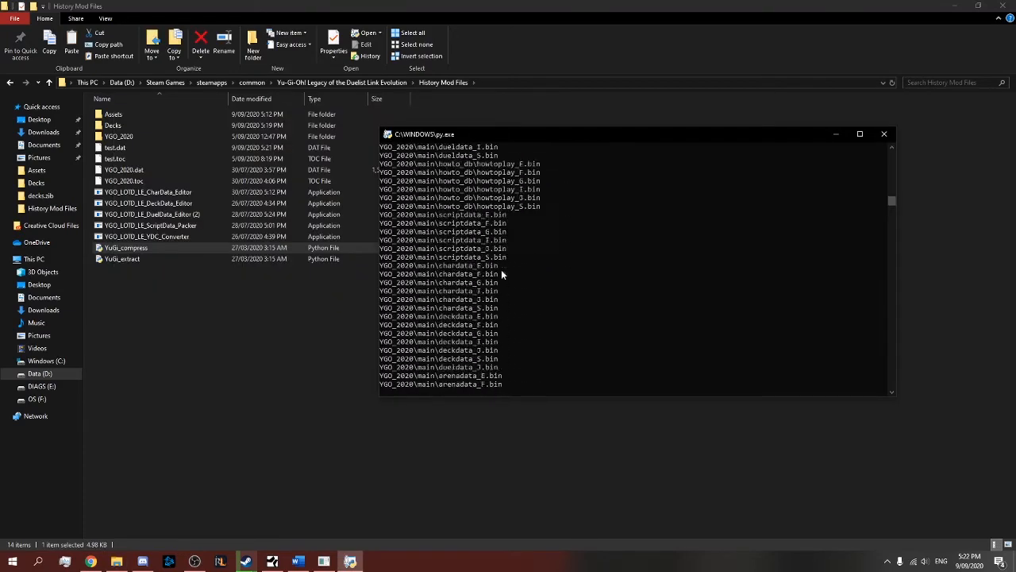
left_click(416, 313)
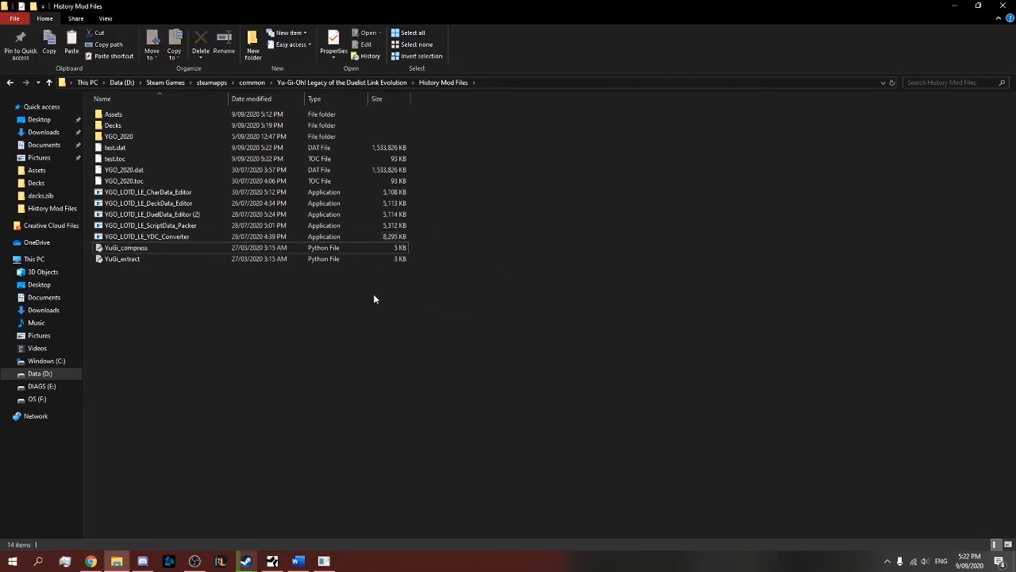
- Copy test.dat and test.toc from History Mod Files into the Yu-Gi-Oh! Legacy of the Duelist Link Evolution game folder
left_click_drag(449, 144, 408, 163)
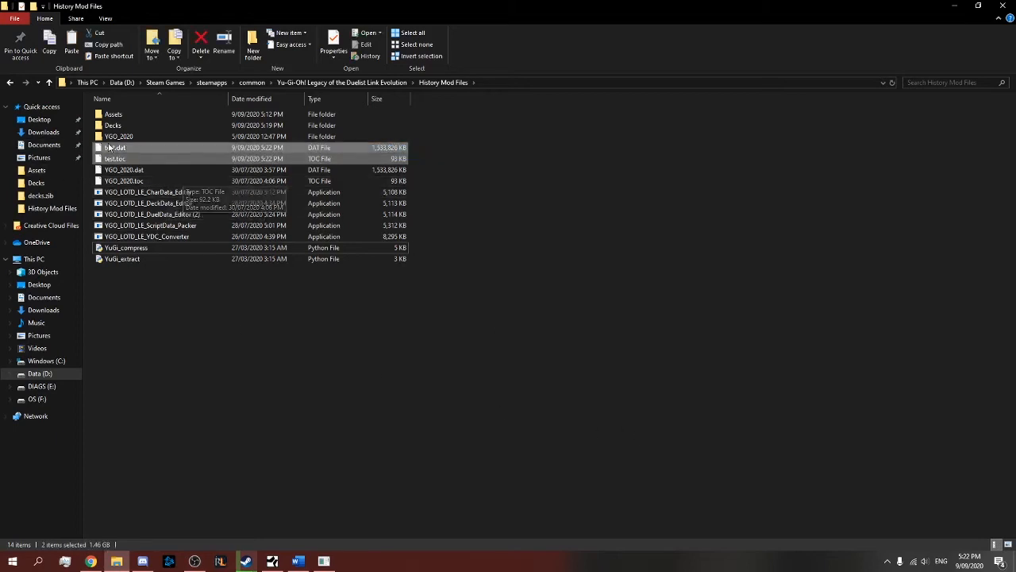
right_click(119, 151)
left_click(171, 255)
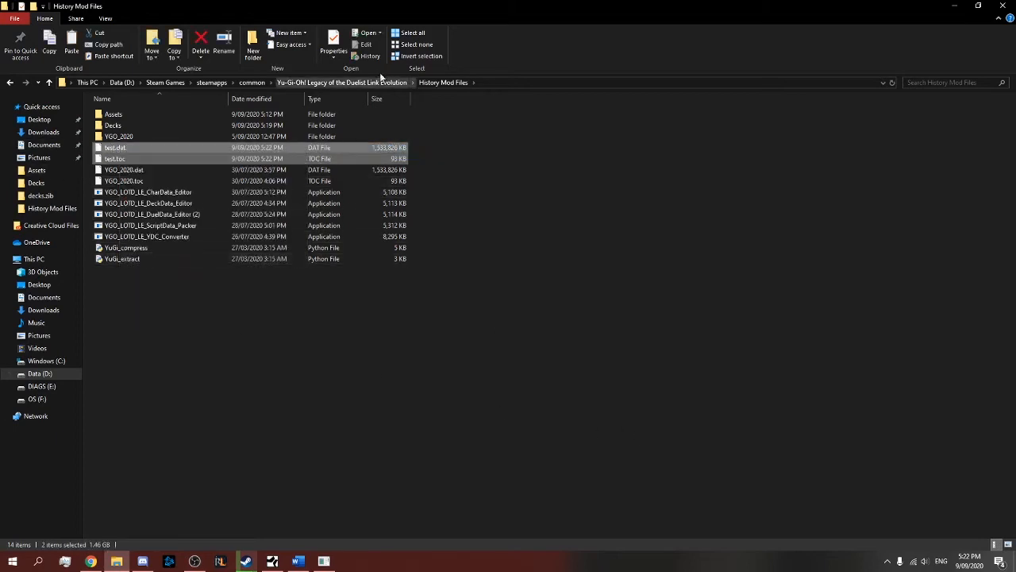
left_click(377, 82)
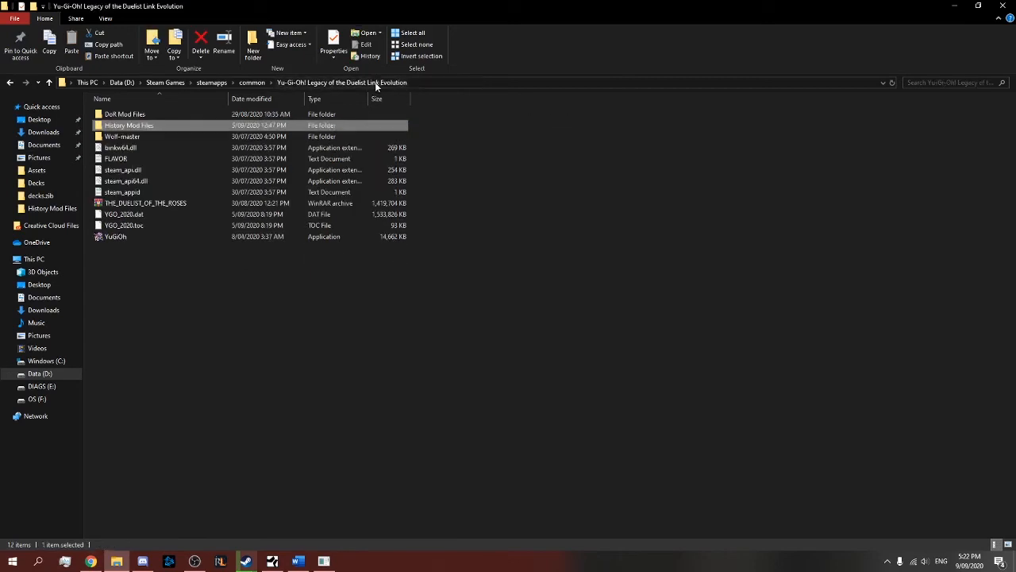
right_click(122, 334)
left_click(162, 407)
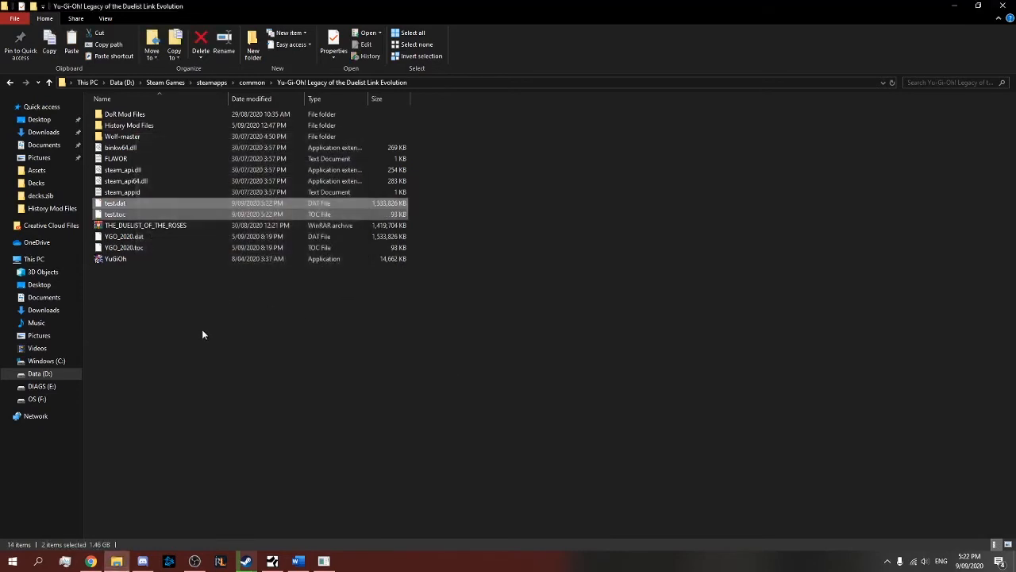
- Permanently delete the old YGO_2020.dat and YGO_2020.toc files from the game folder
left_click(124, 248)
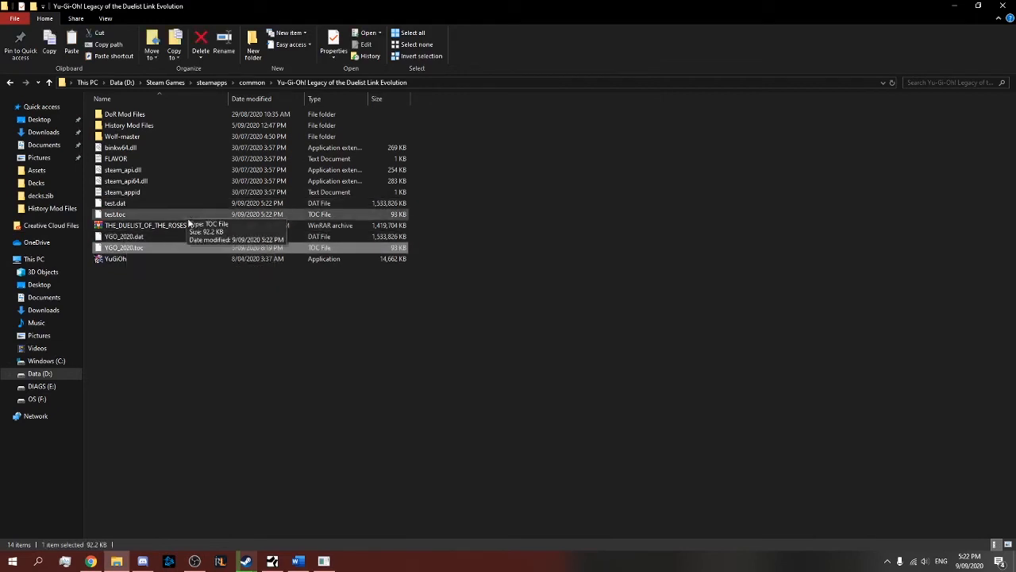
left_click(137, 235, "ctrl")
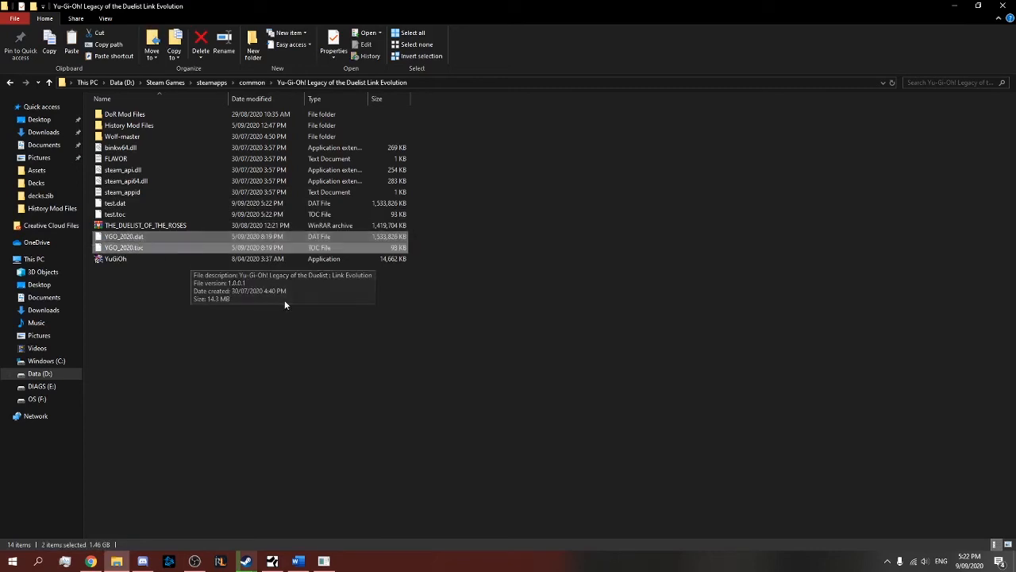
key("shift+Delete")
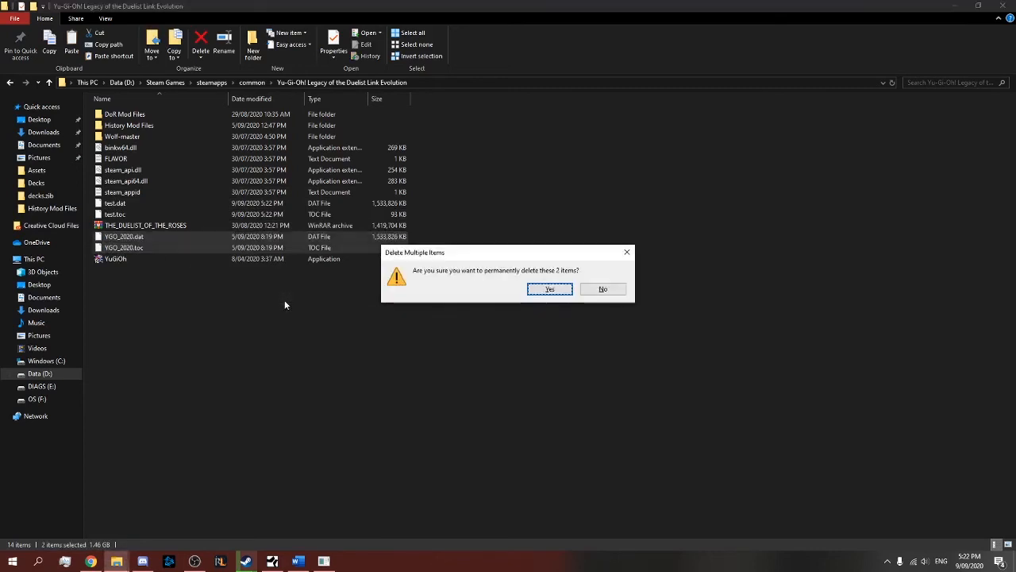
key("Return")
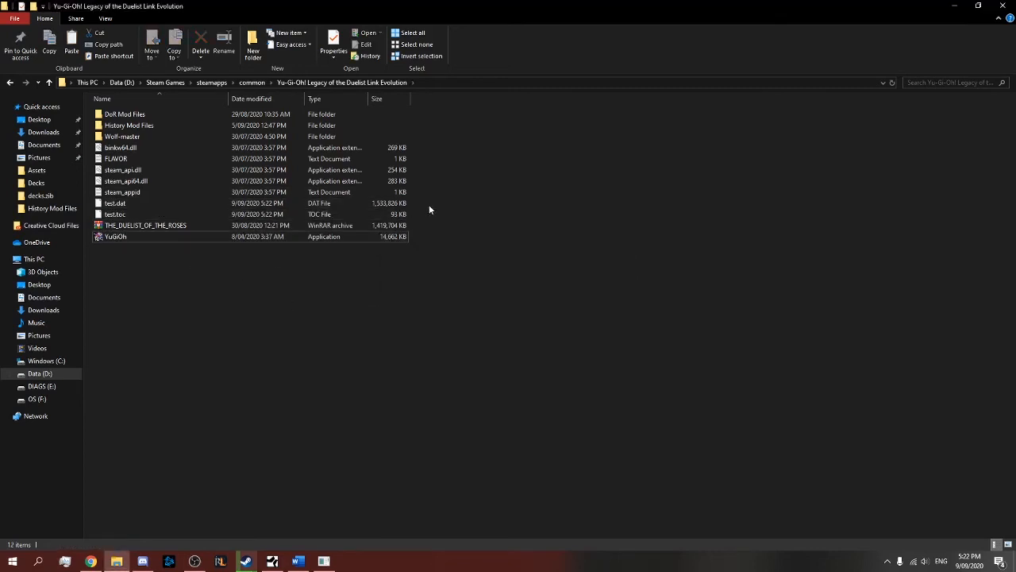
- Rename test.dat and test.toc in the game folder together as YGO_2020, keeping their extensions
left_click_drag(429, 204, 155, 210)
right_click(127, 204)
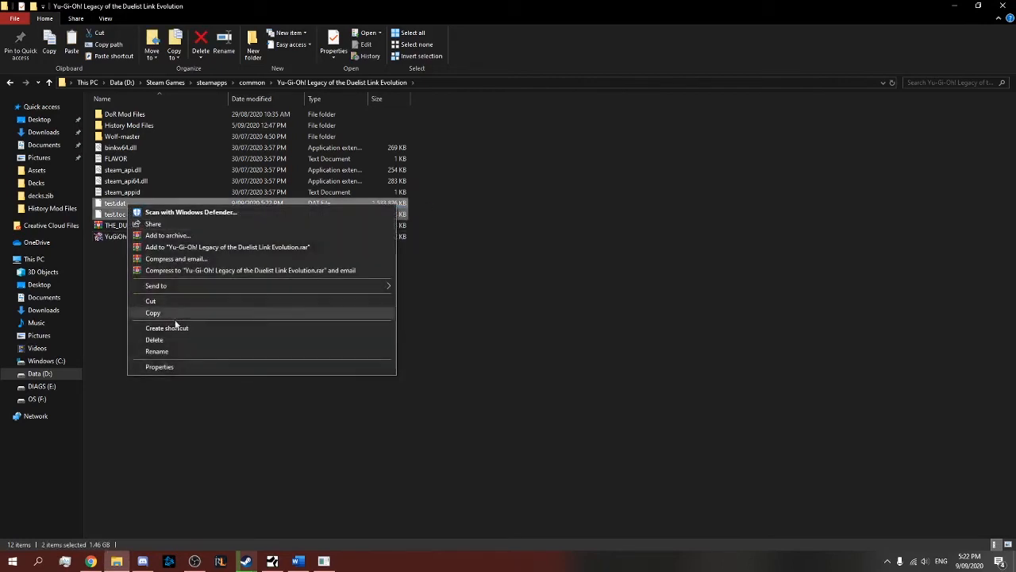
left_click(169, 349)
type("YGO_")
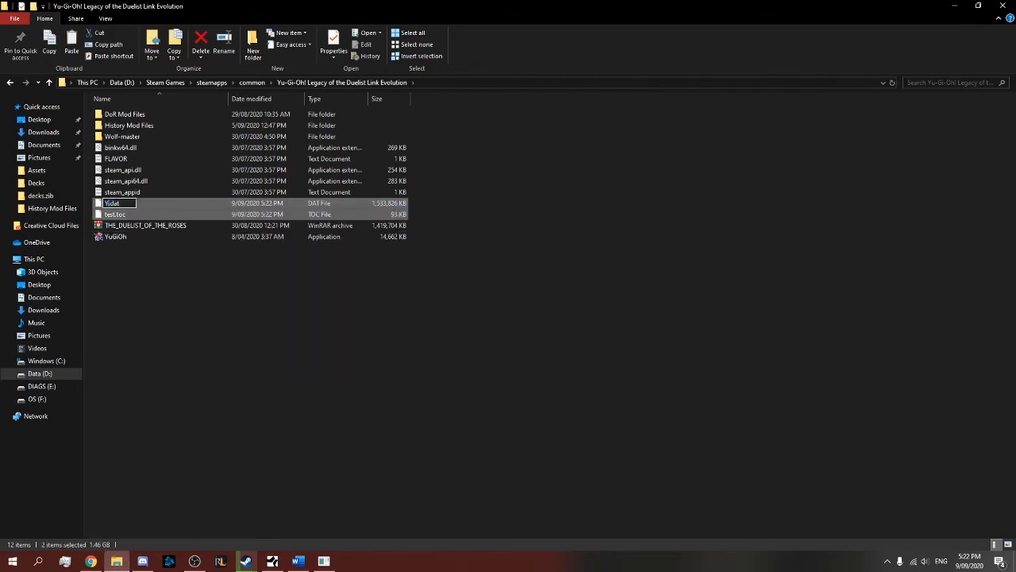
type("2020")
key("Return")
left_click(191, 359)
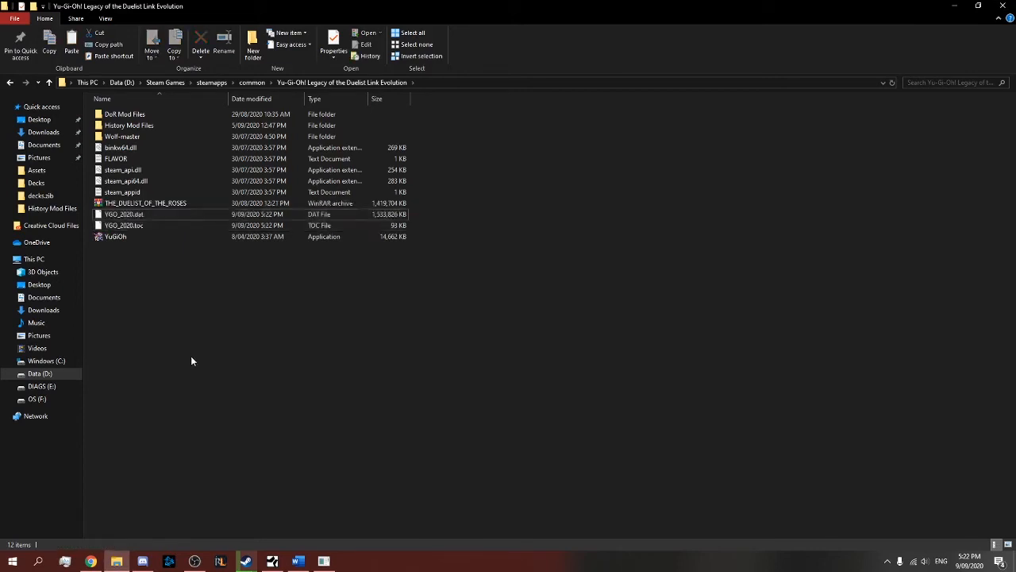
- Launch the YuGiOh application and open the Yu-Gi-Oh! ZEXAL series in the single player campaign
double_click(126, 243)
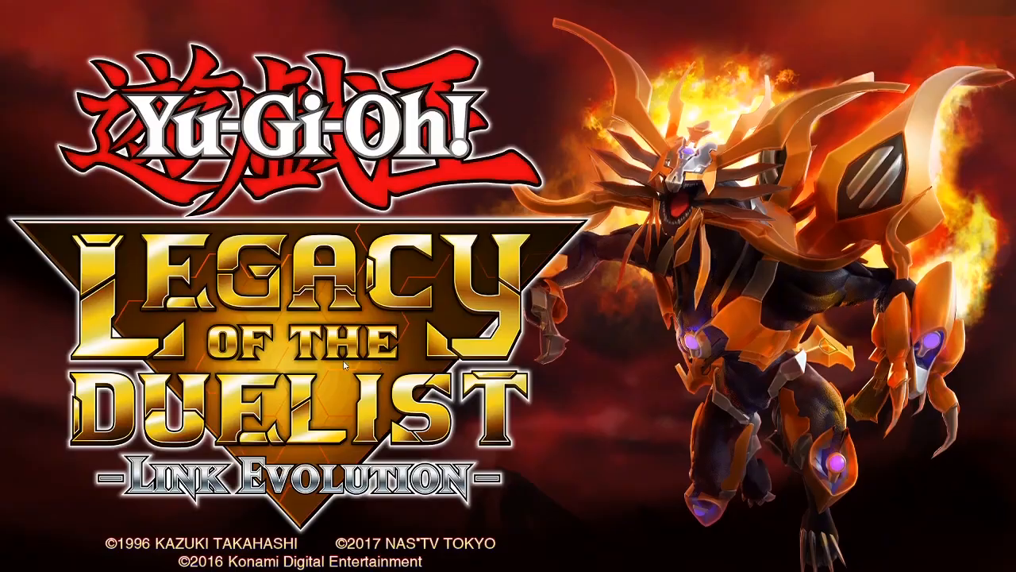
key("Return")
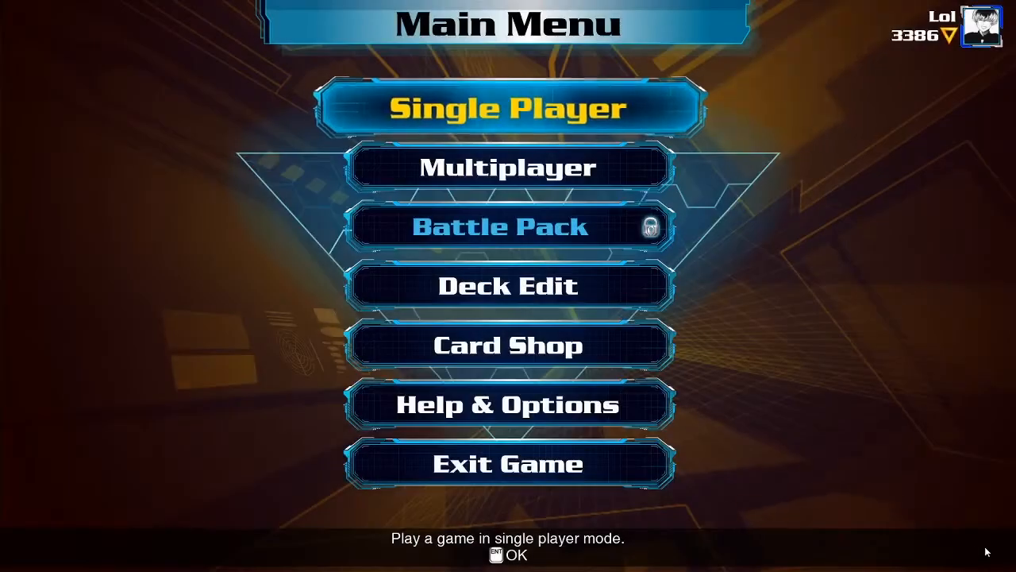
left_click(568, 104)
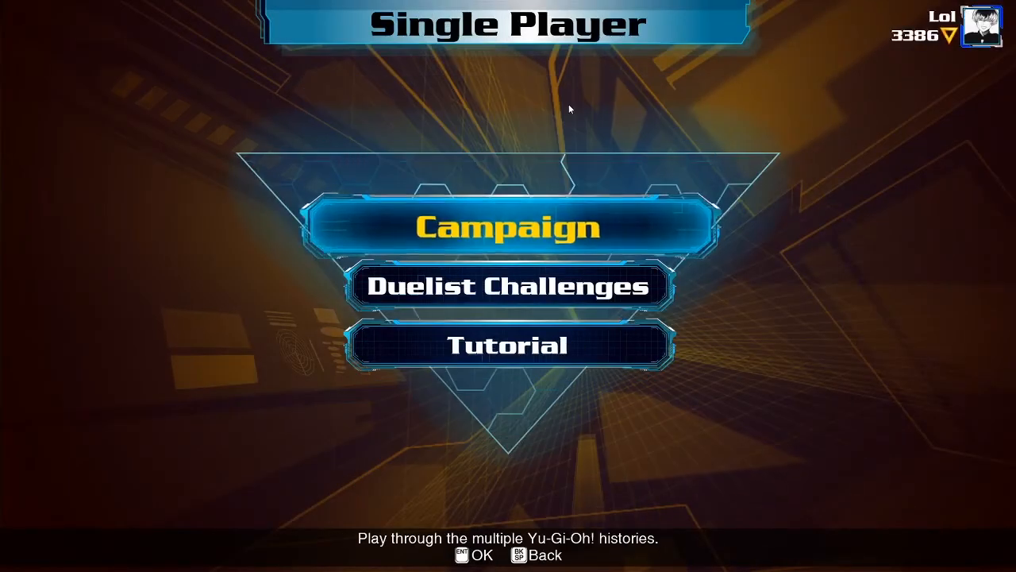
left_click(511, 205)
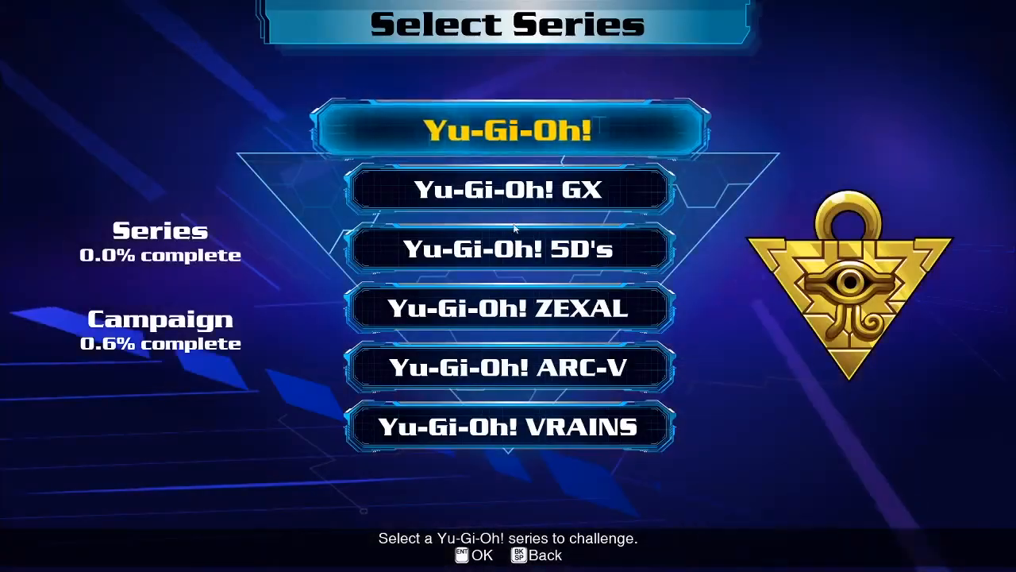
left_click(552, 299)
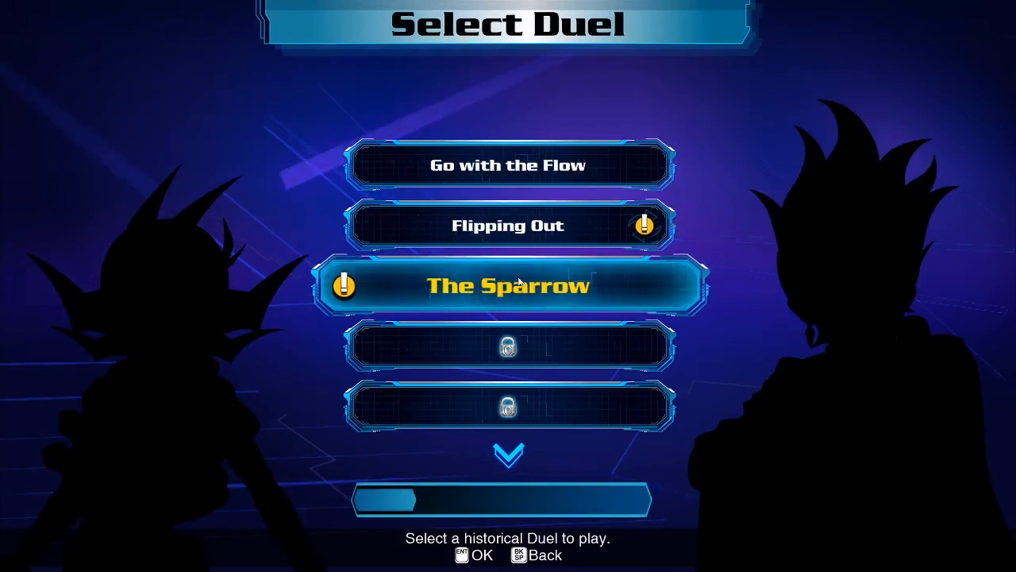
- Start the duel The Sparrow with the Story Deck and choose Rock for the opening hand game
left_click(517, 284)
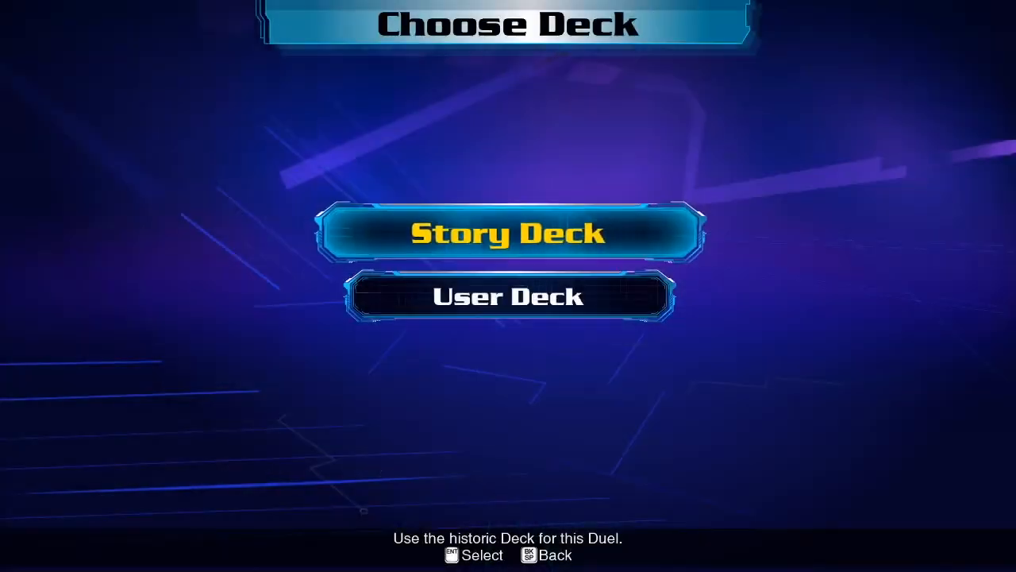
key("Return")
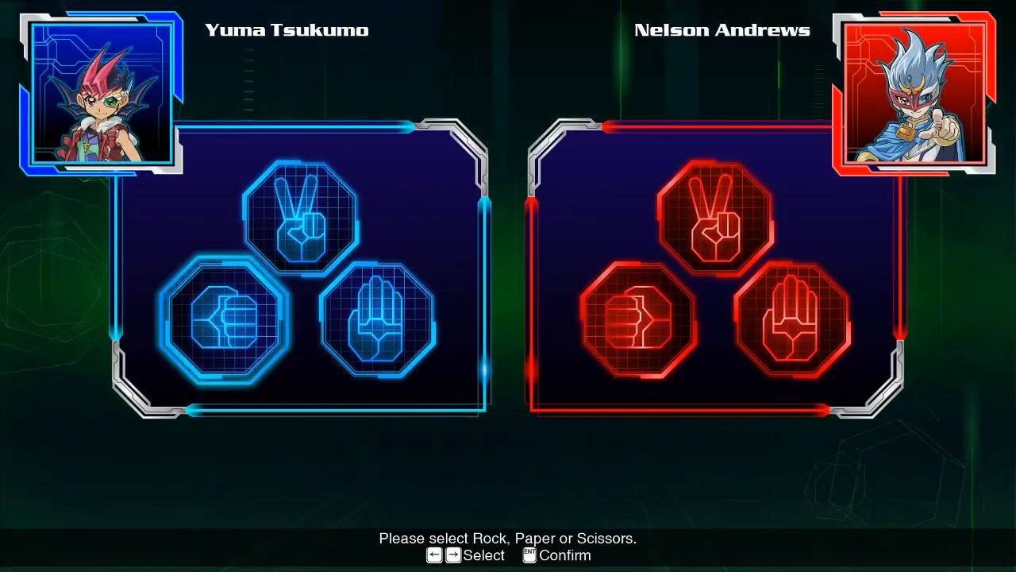
key("Return")
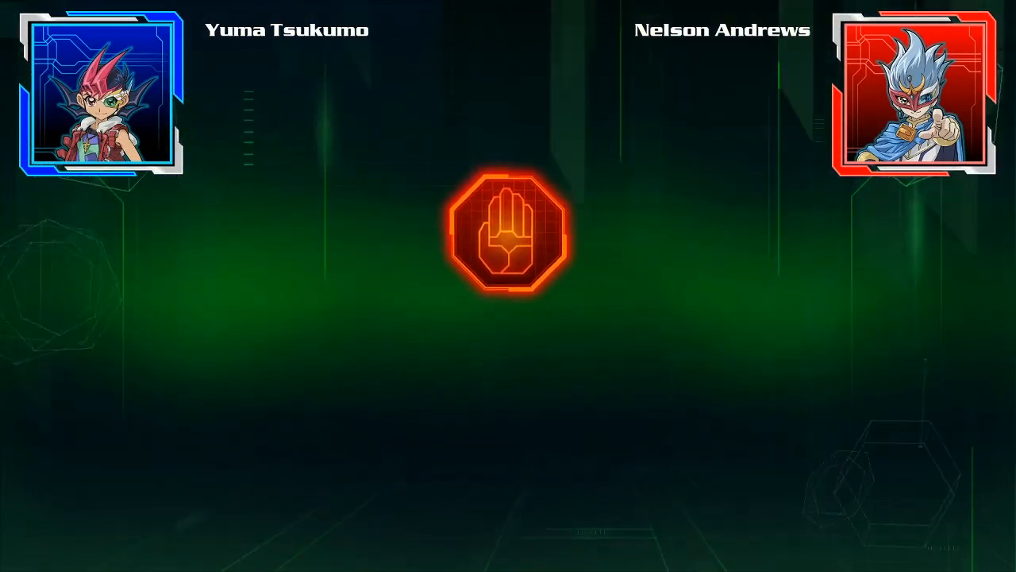